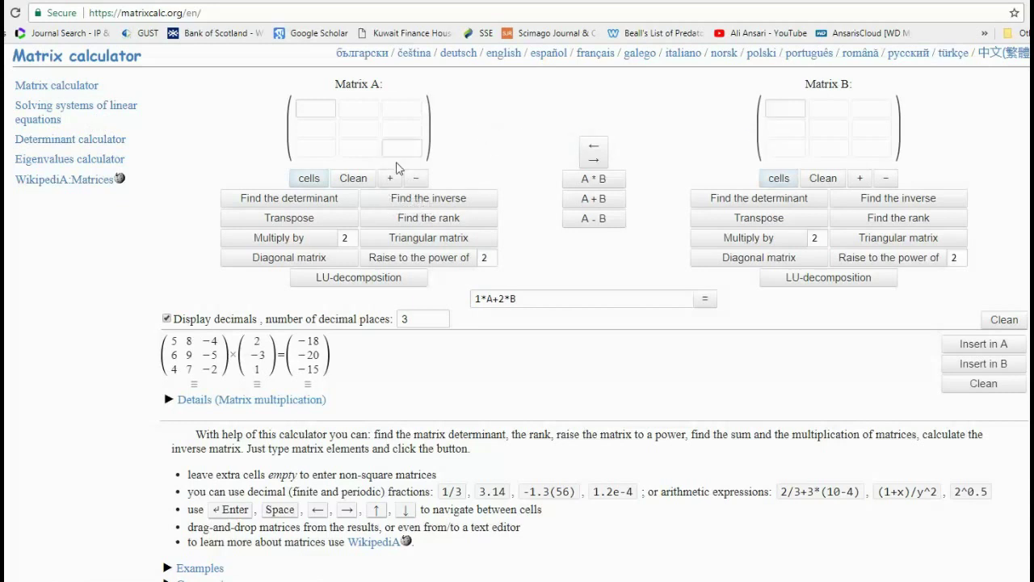
Step: Grow Matrix A up to 6×6, shrink it back to 3×3, and enter 2 in its first cell
click(387, 181)
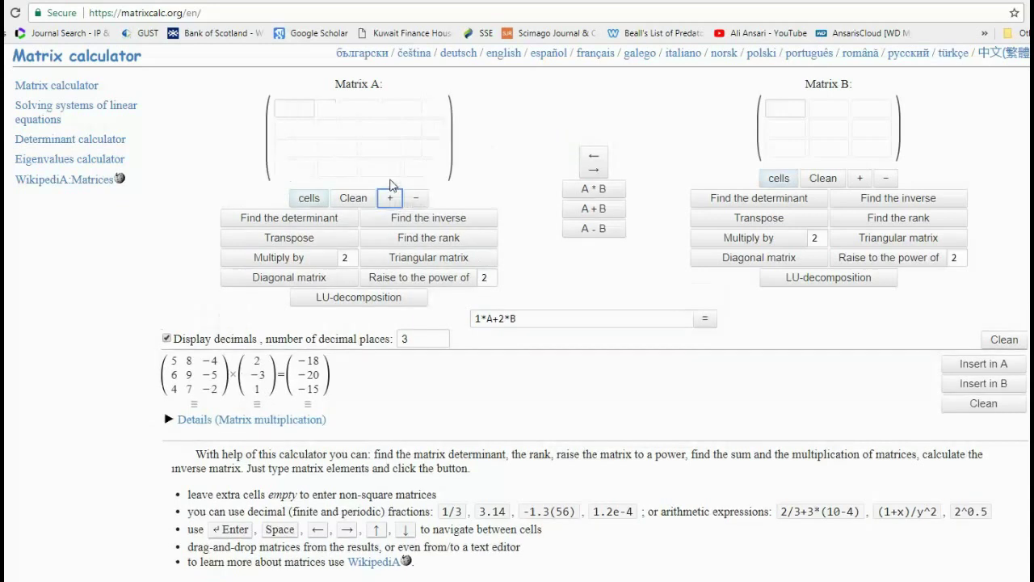
click(391, 192)
click(392, 217)
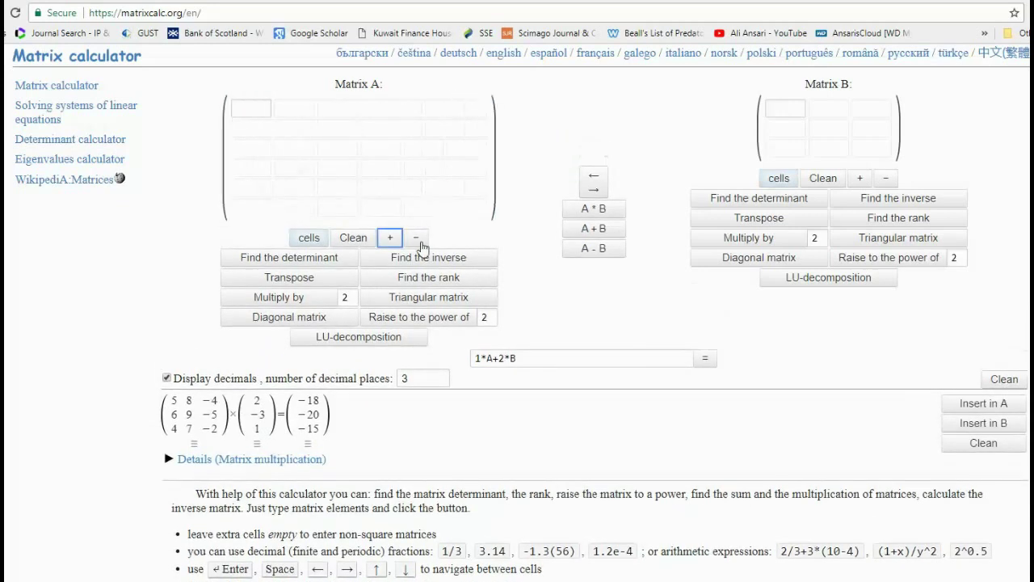
click(422, 240)
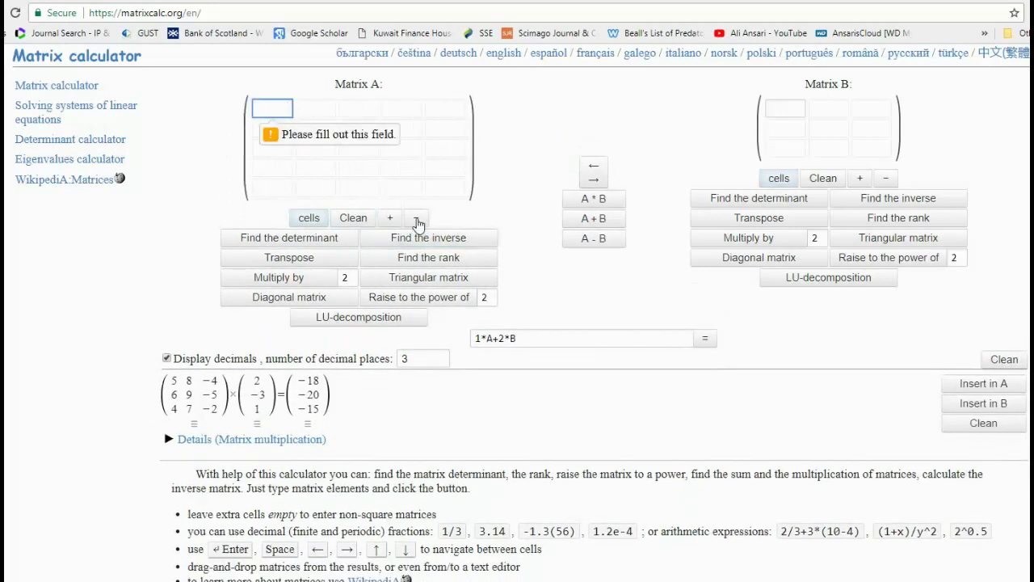
click(420, 220)
click(417, 198)
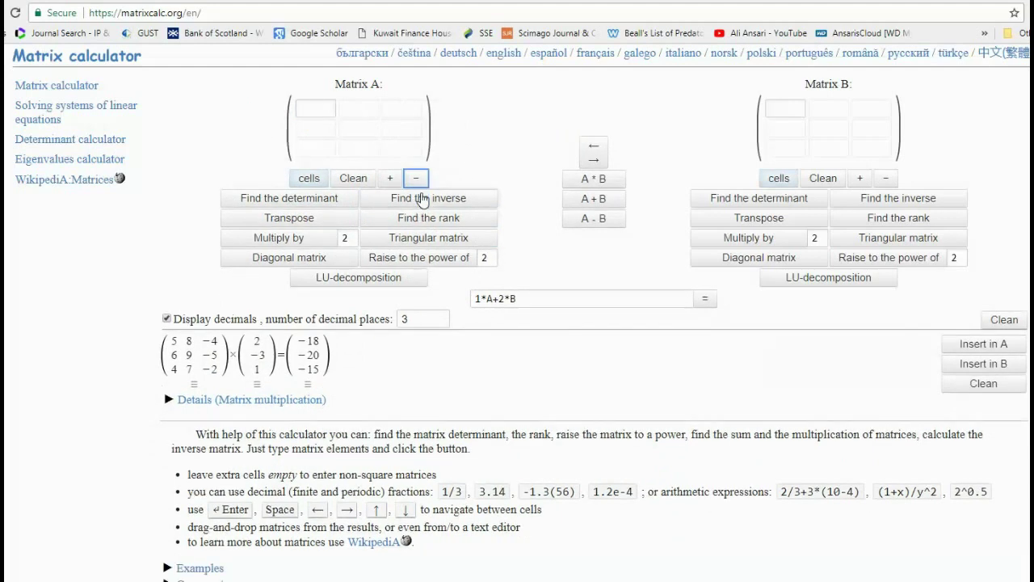
click(320, 115)
text(2)
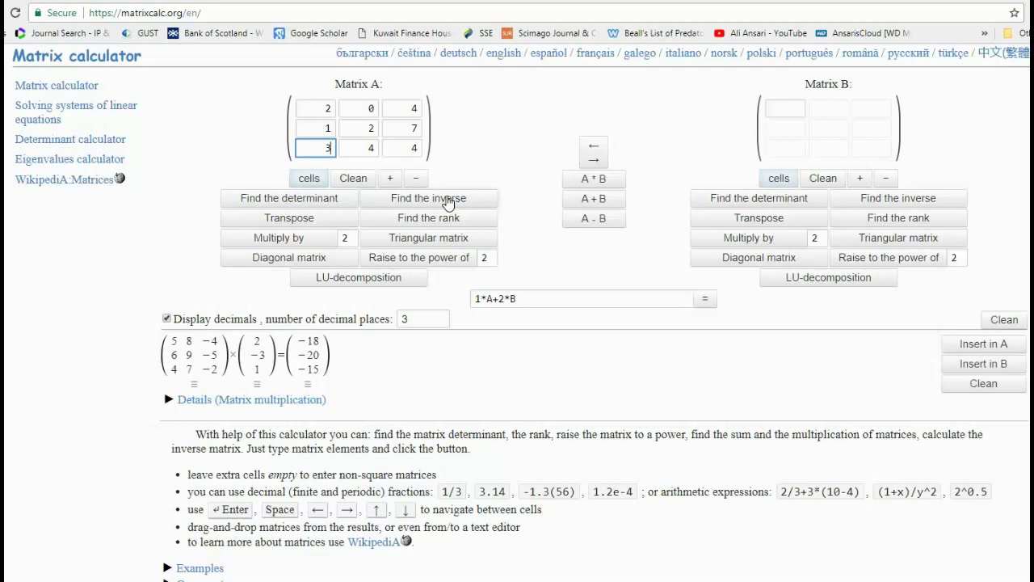
Step: Turn off decimal display and get Matrix A's inverse, rank 3 and transpose (rows 2 1 3, 0 2 4, 4 7 4)
click(167, 319)
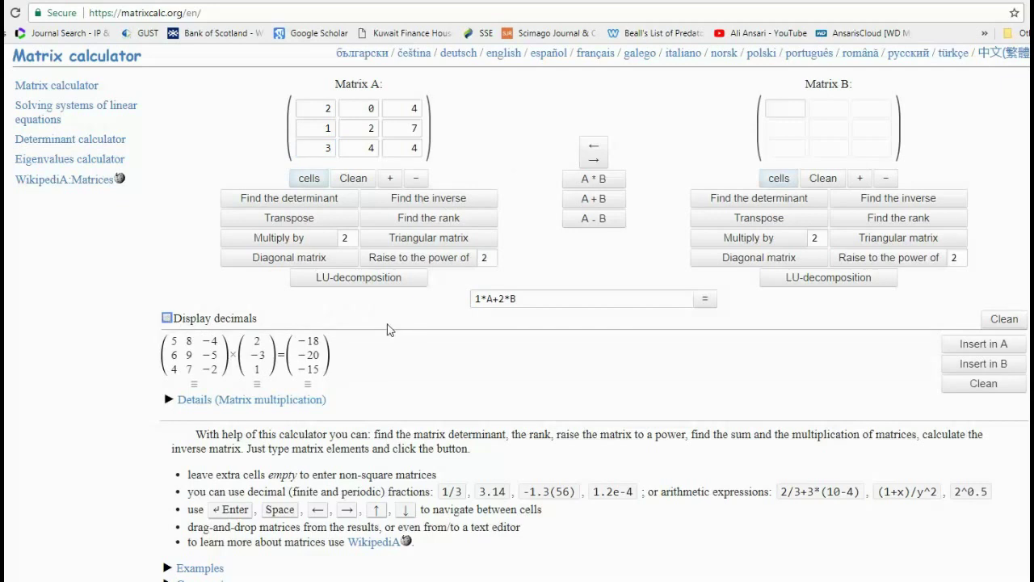
click(449, 204)
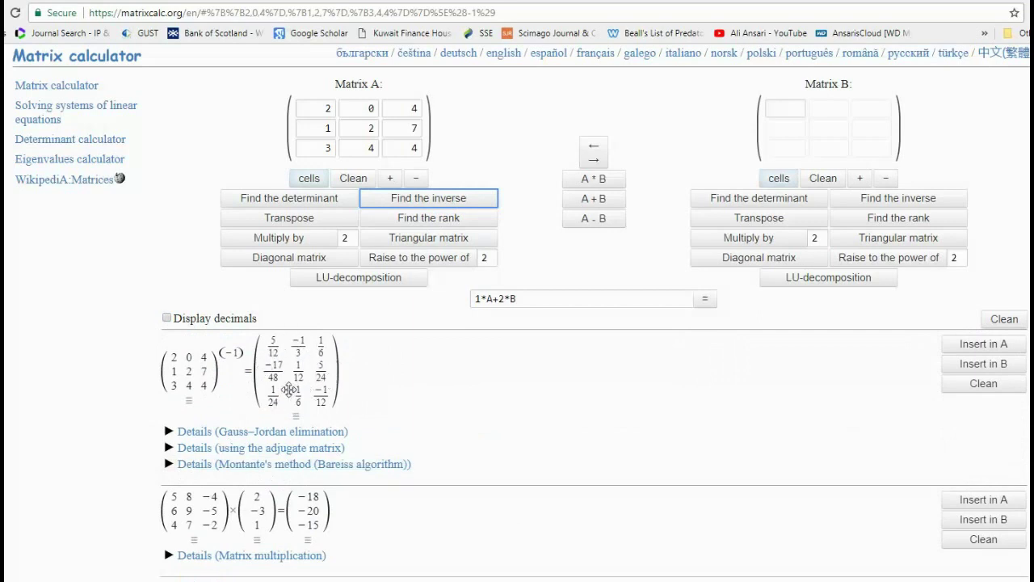
click(446, 225)
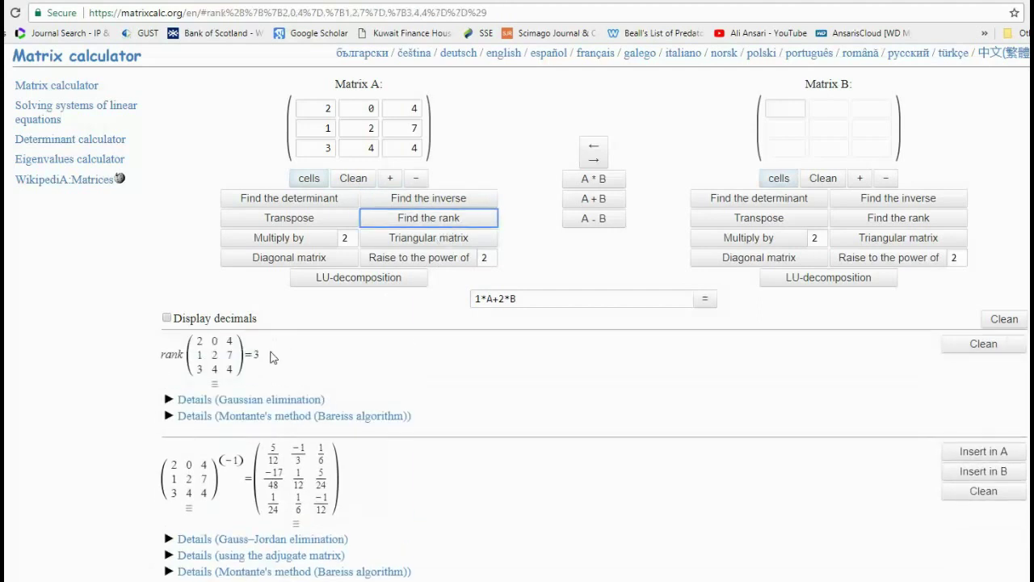
click(316, 219)
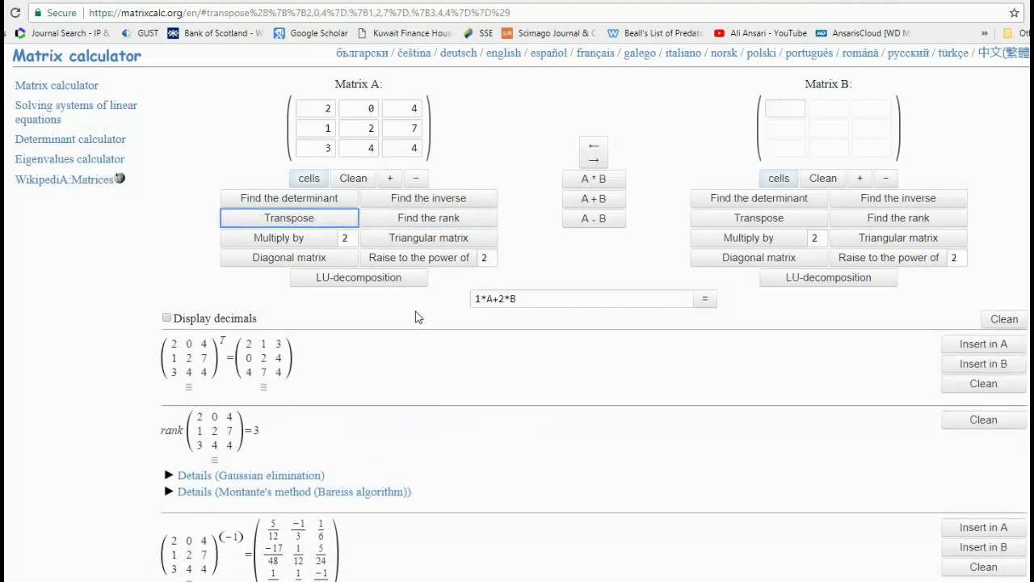
Step: Compute Matrix A's LU-decomposition and review its step-by-step details, ending with U rows 2 0 4, 0 2 5, 0 0 −12
click(360, 284)
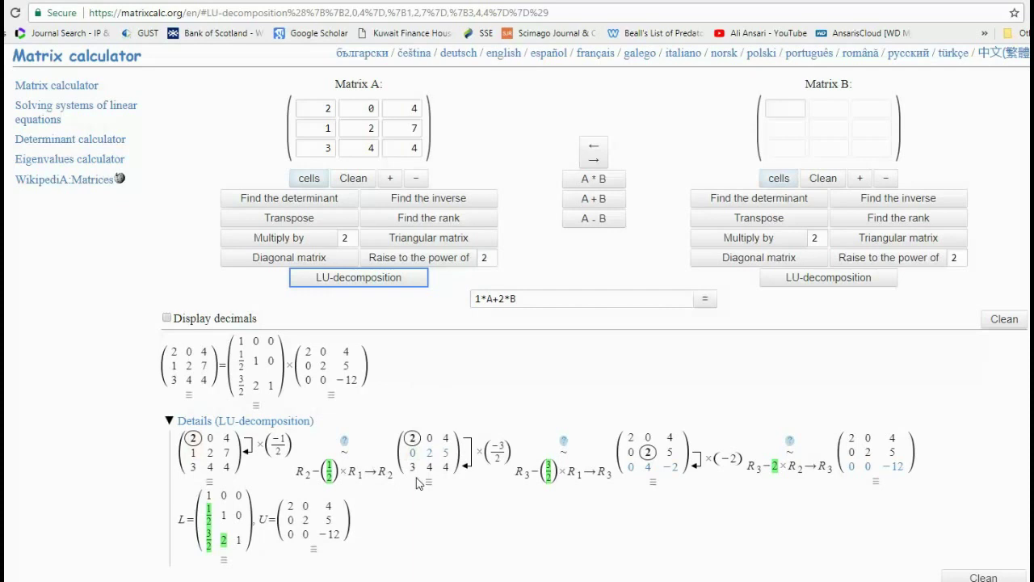
scroll(418, 483, down, 1)
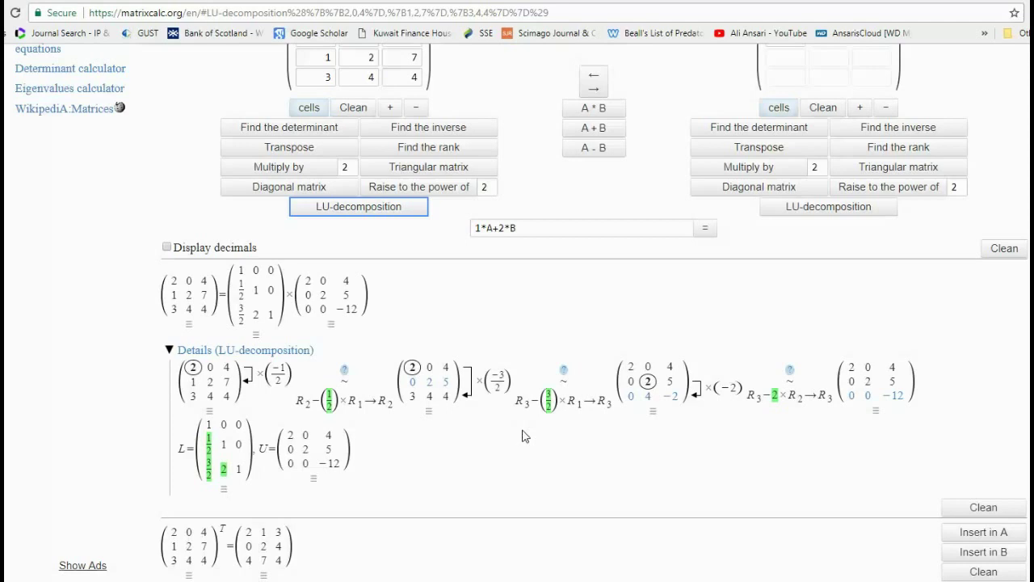
mouse_move(938, 407)
scroll(470, 465, up, 2)
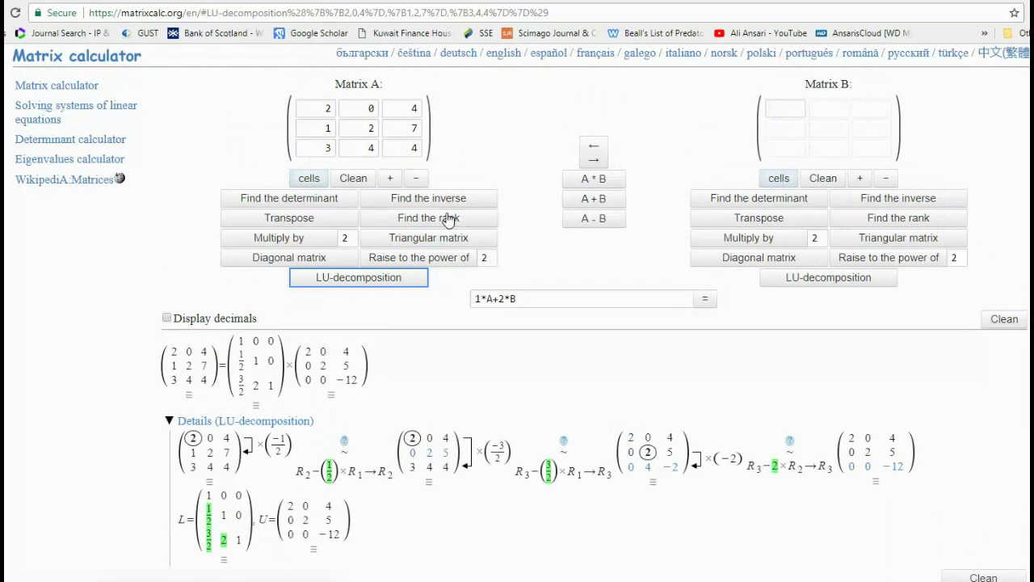
Step: Get Matrix A's determinant of −48, then switch to the linear equation system solver
click(325, 202)
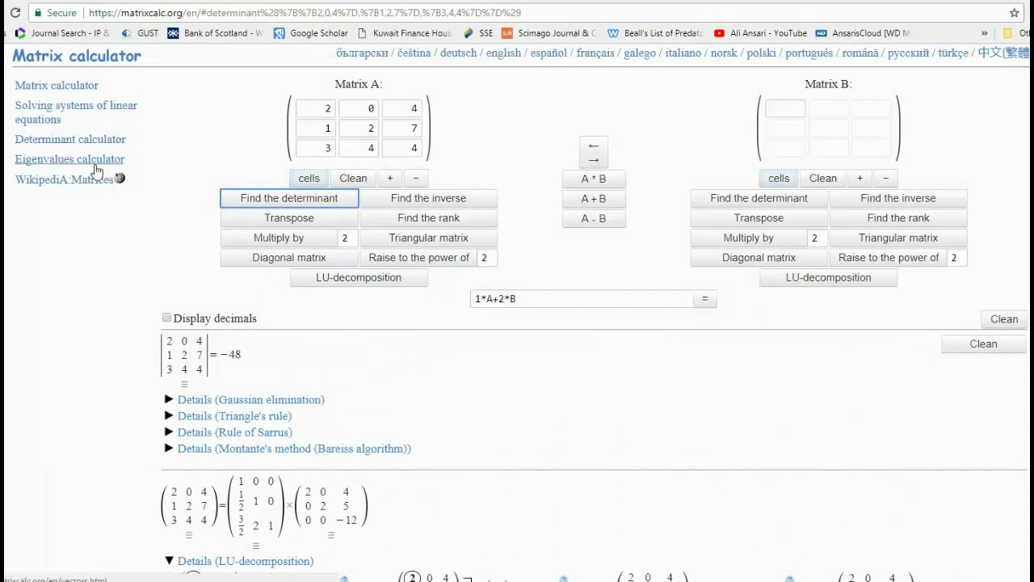
click(793, 107)
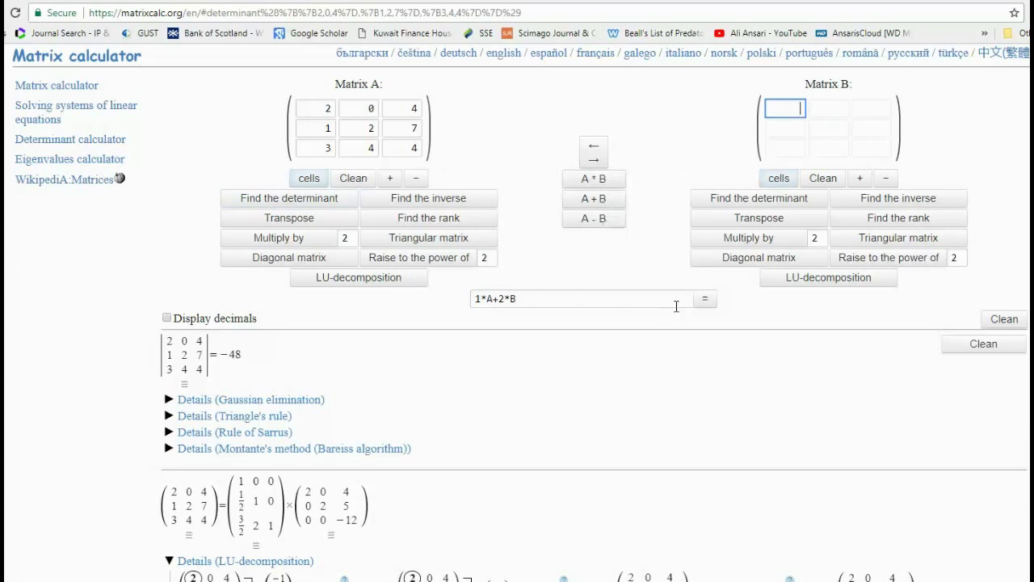
click(557, 299)
click(629, 395)
click(61, 119)
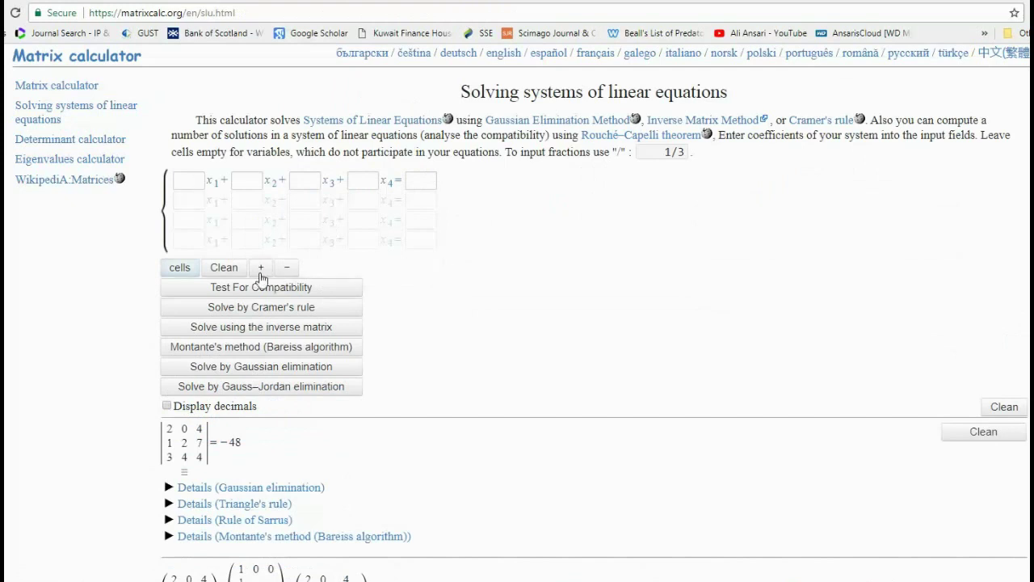
Step: Reduce the linear system to two equations in two unknowns
click(288, 270)
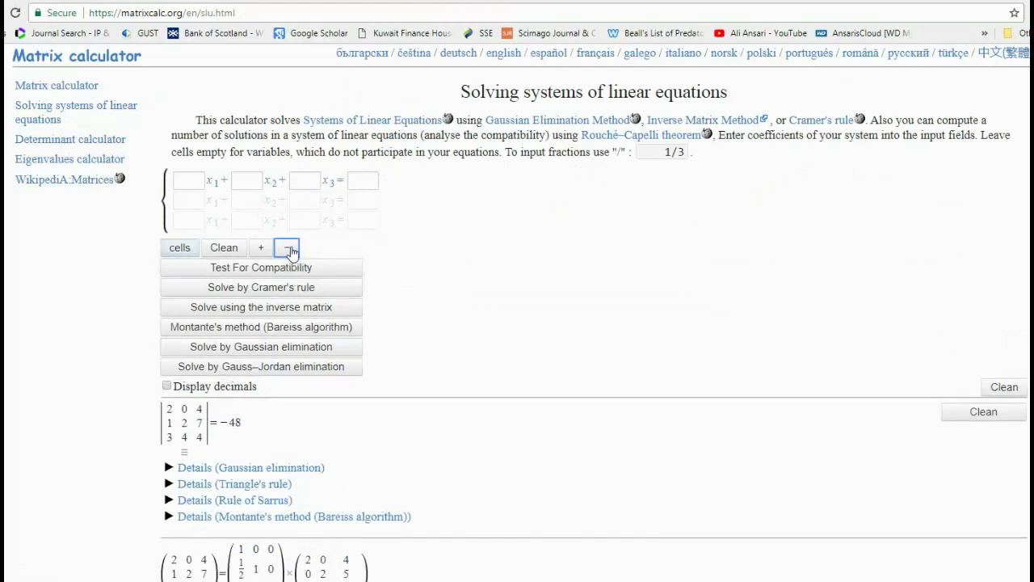
click(261, 247)
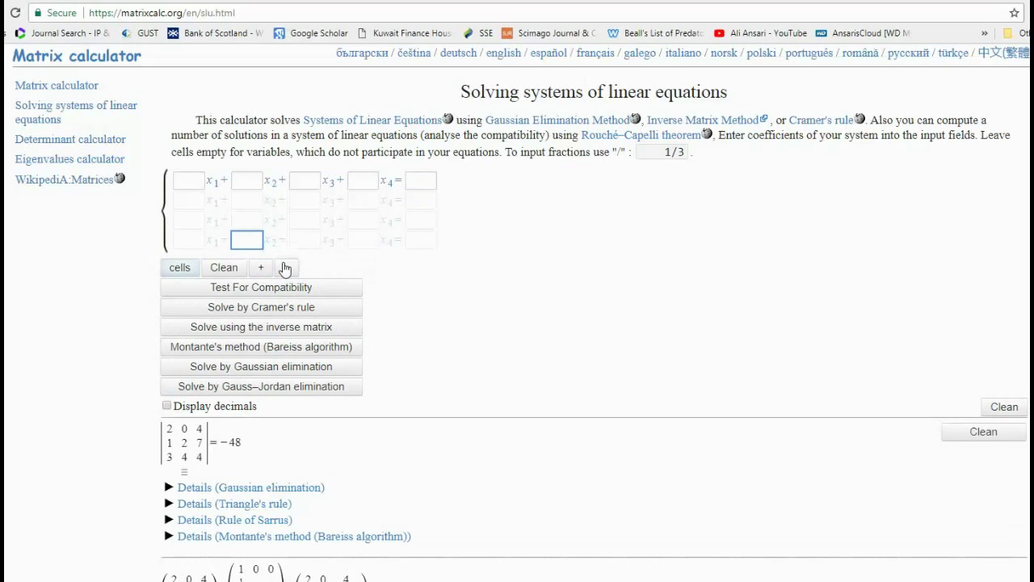
click(284, 269)
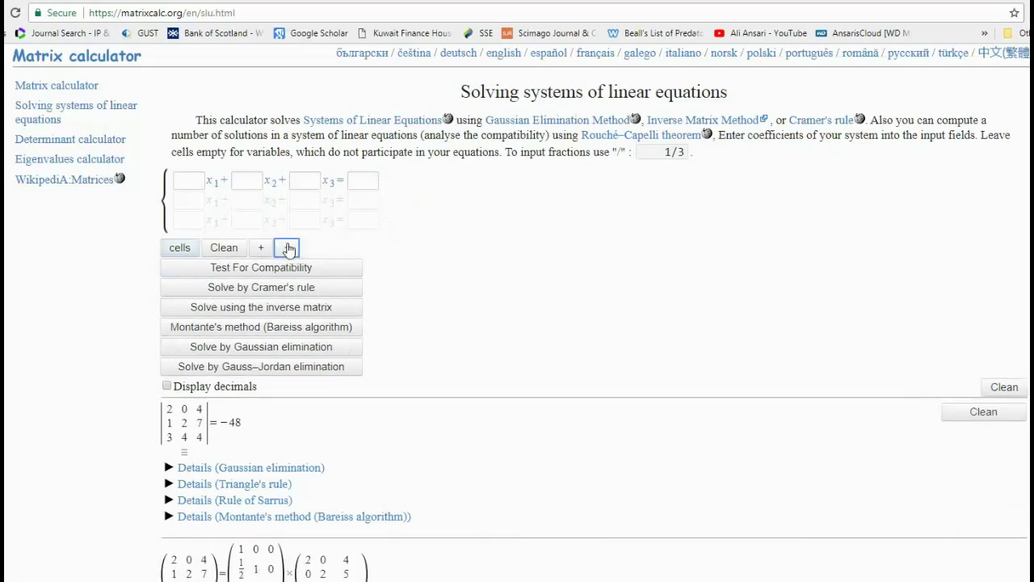
click(289, 249)
Step: Enter coefficients for x1 + 2x2 = 4 and 2x1 + 7x2 = 8
text(1)
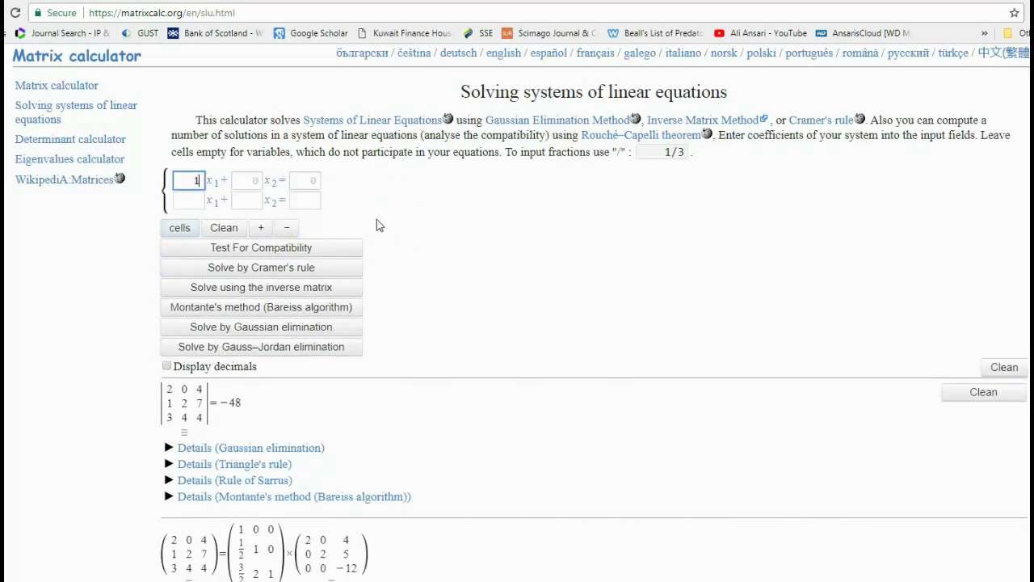
click(257, 183)
text(2)
click(304, 182)
text(4)
click(184, 198)
text(2)
click(252, 203)
text(7)
click(314, 205)
text(8)
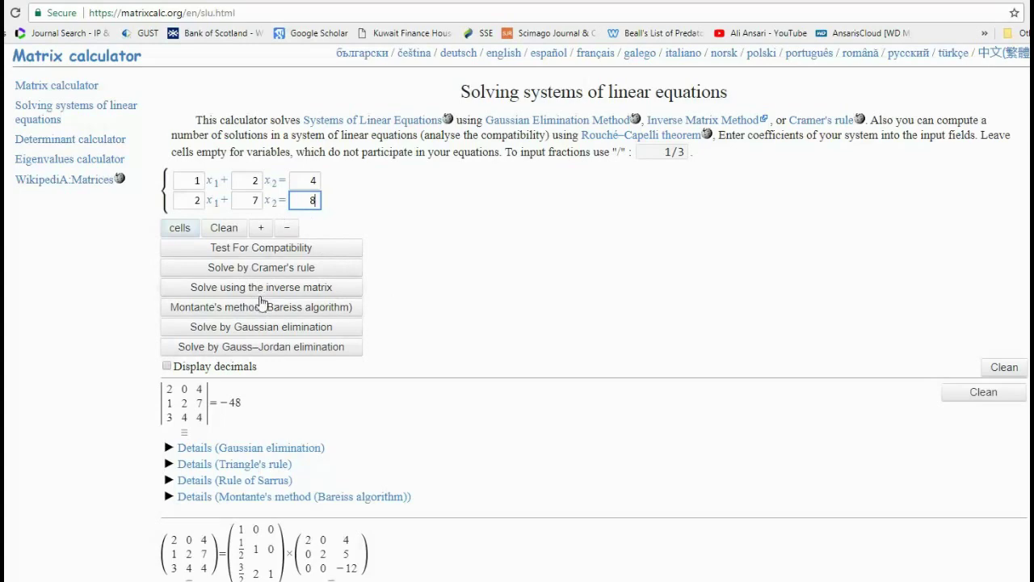
Step: Solve x1 + 2x2 = 4, 2x1 + 7x2 = 8 by Gaussian elimination, reviewing steps to x1 = 4, x2 = 0
click(246, 328)
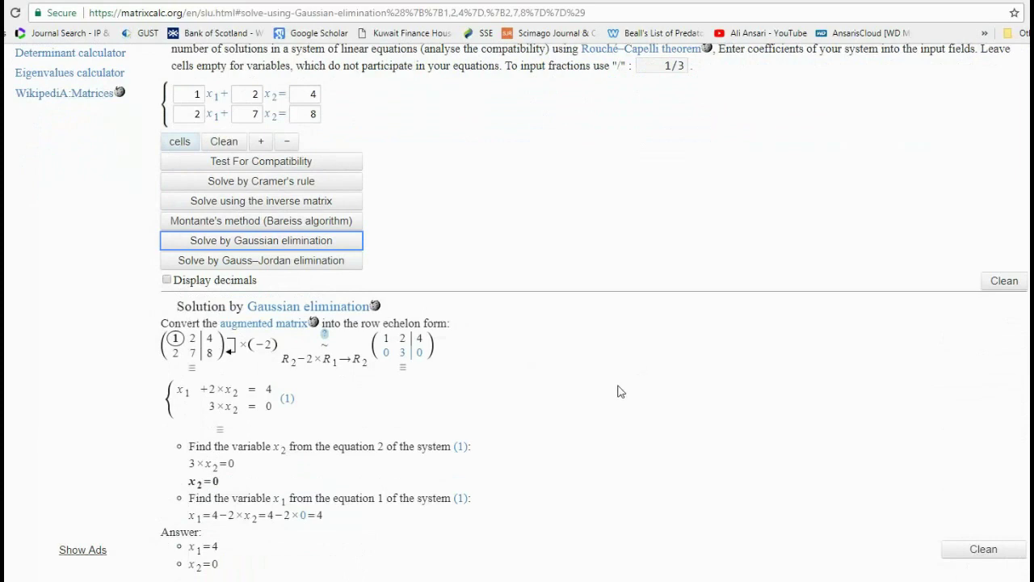
scroll(620, 391, down, 2)
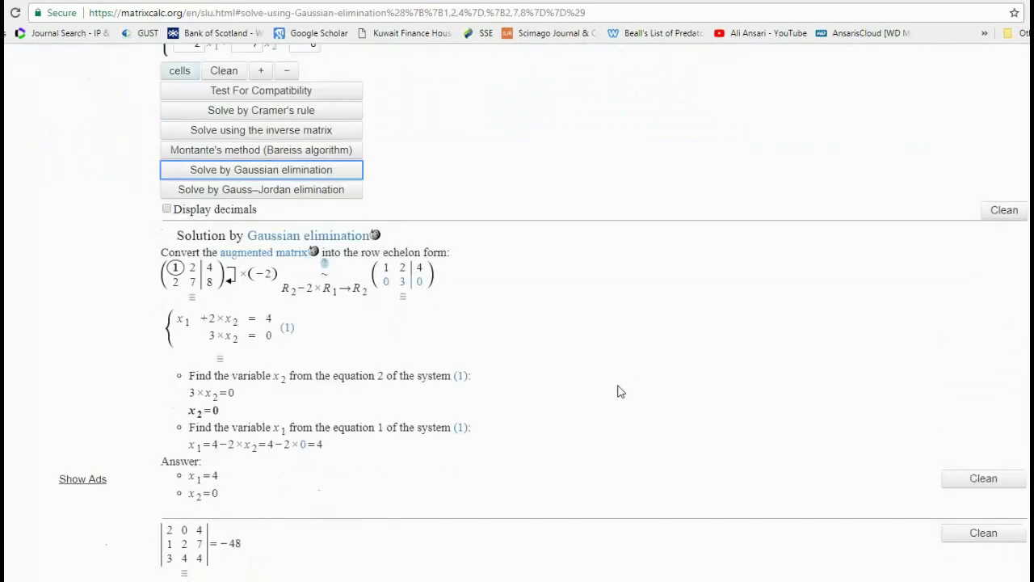
scroll(619, 388, down, 2)
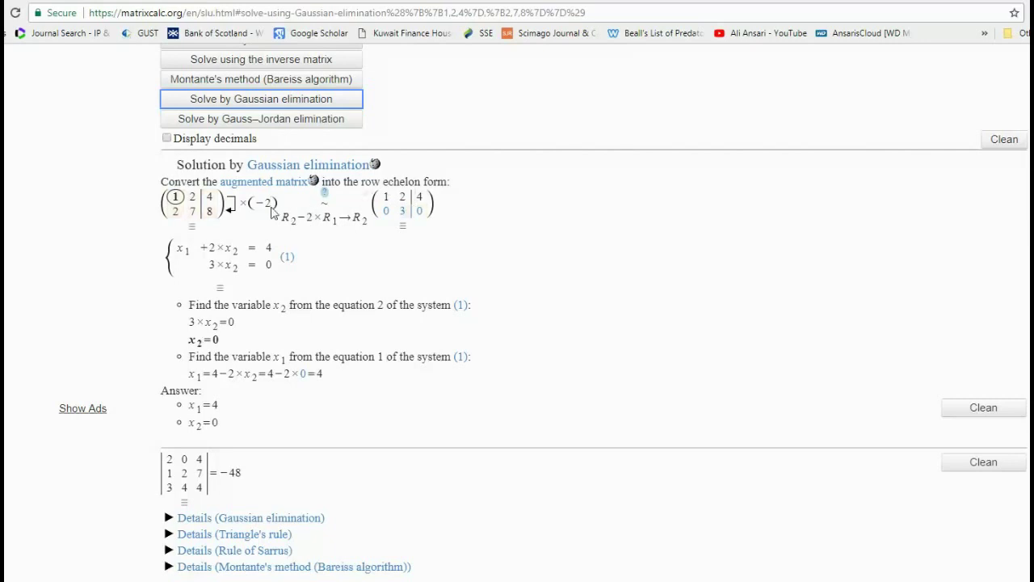
Step: Run Gauss–Jordan elimination on the same system, confirming x1 = 4 and x2 = 0
mouse_move(389, 215)
click(297, 121)
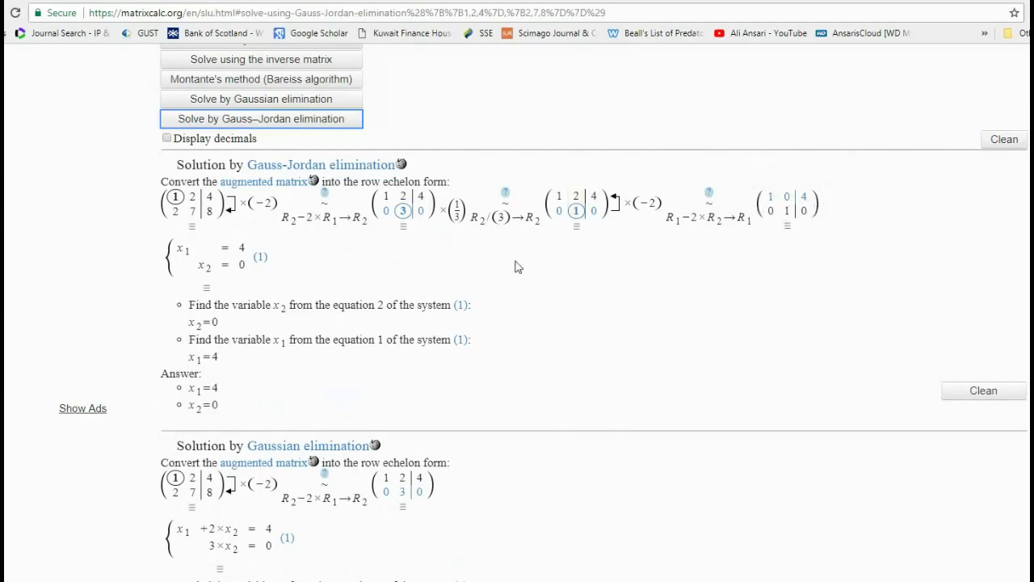
scroll(518, 268, up, 1)
scroll(518, 267, up, 1)
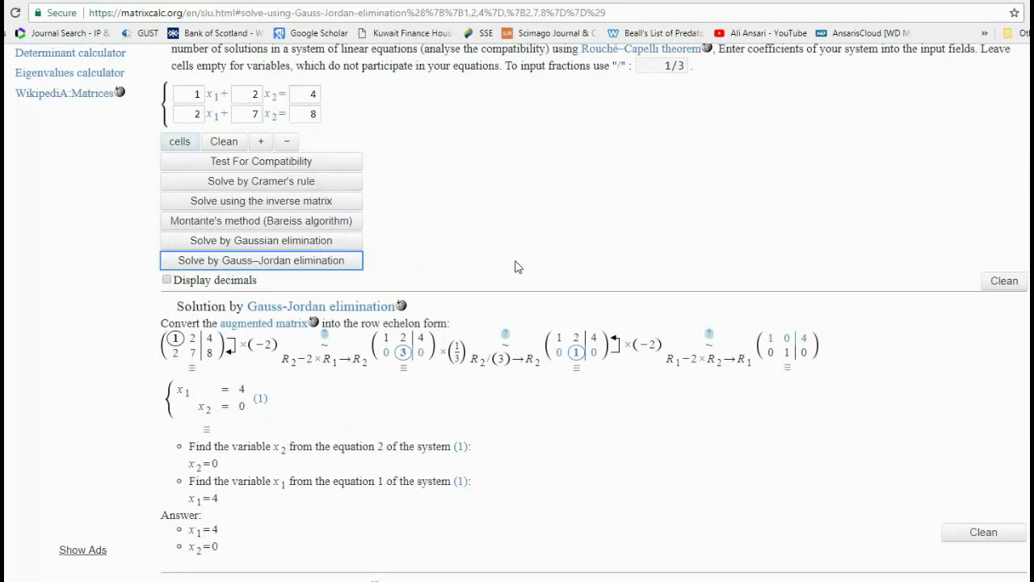
scroll(518, 267, up, 1)
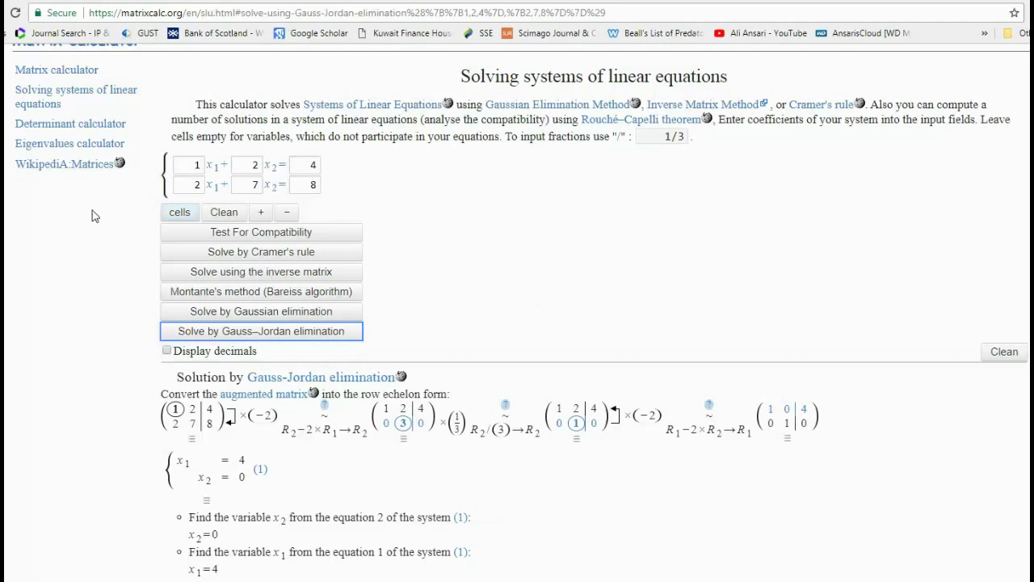
Step: Open the eigenvalues calculator and enter Matrix A's first row as 2 2 5
click(99, 152)
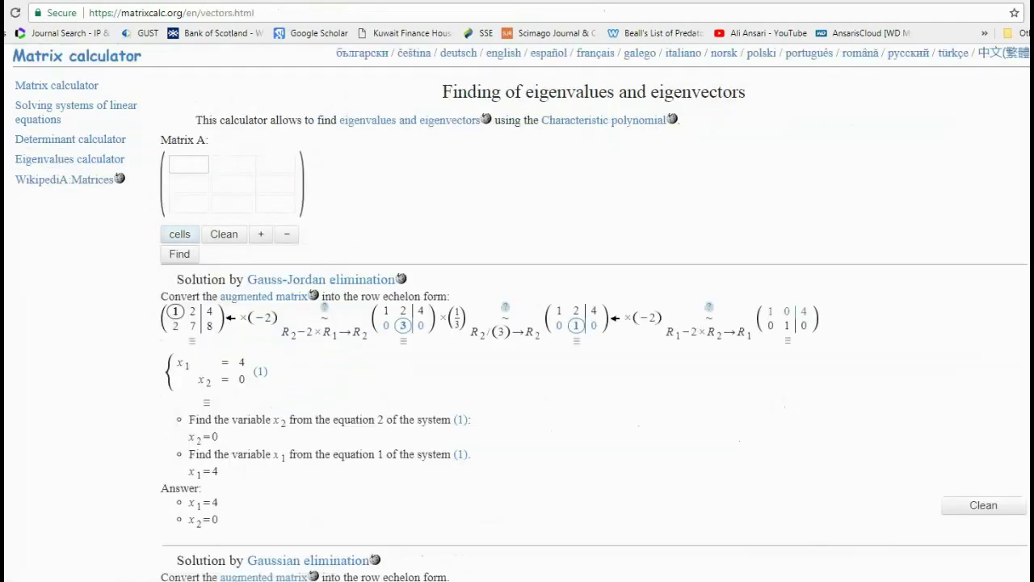
click(191, 171)
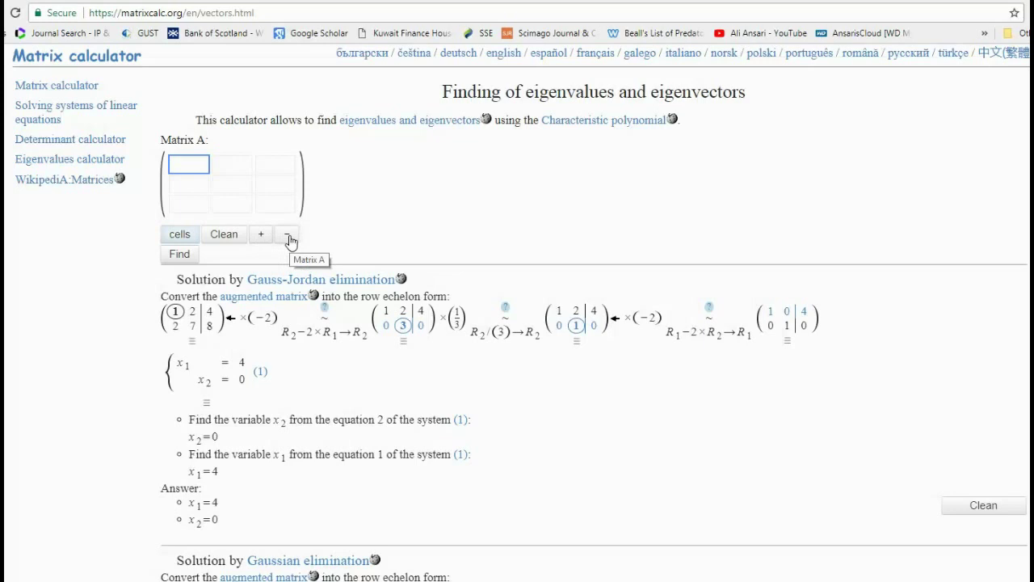
text(2)
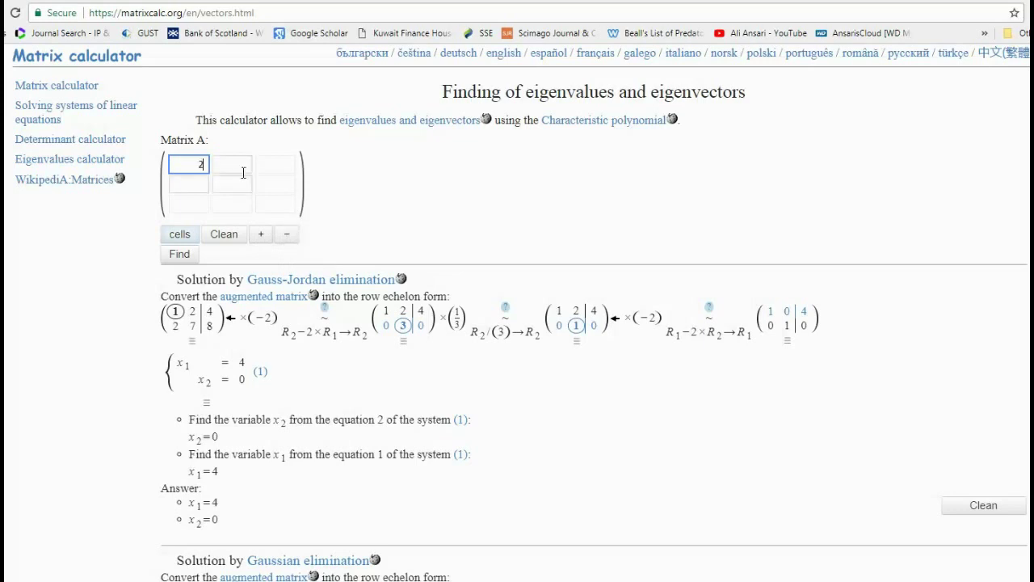
click(243, 168)
text(2)
click(278, 166)
text(5)
Step: Fill Matrix A's second and third rows with 1 2 3 and 0 0 5
click(270, 185)
text(3)
click(246, 184)
text(2)
click(175, 183)
text(1)
click(200, 207)
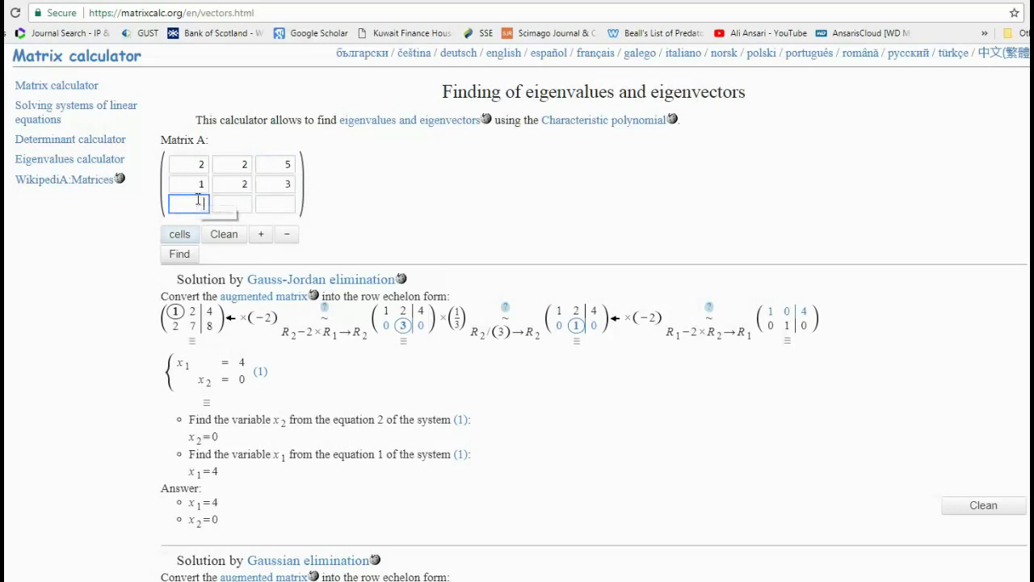
text(0)
click(242, 203)
text(0)
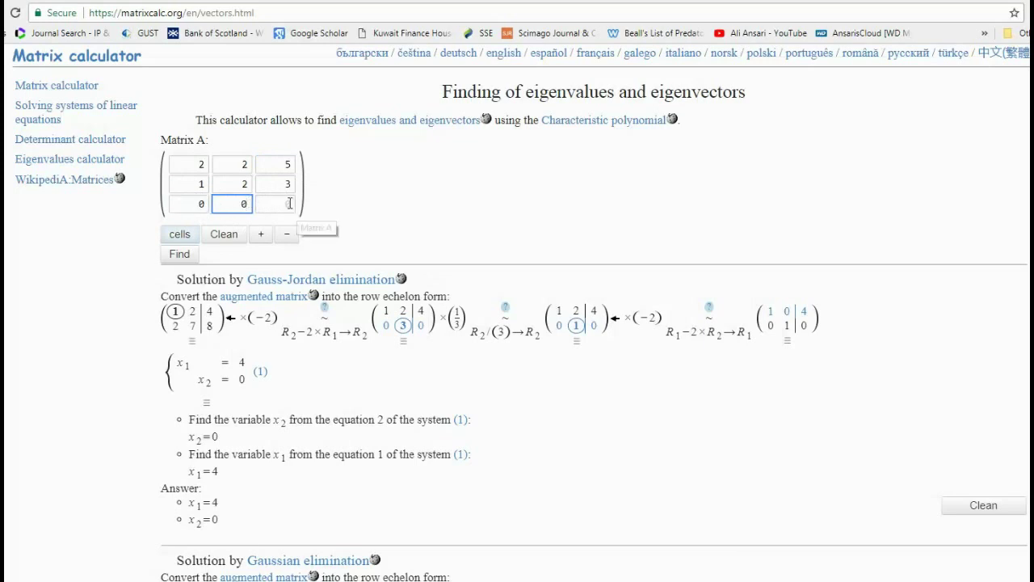
click(290, 203)
text(5)
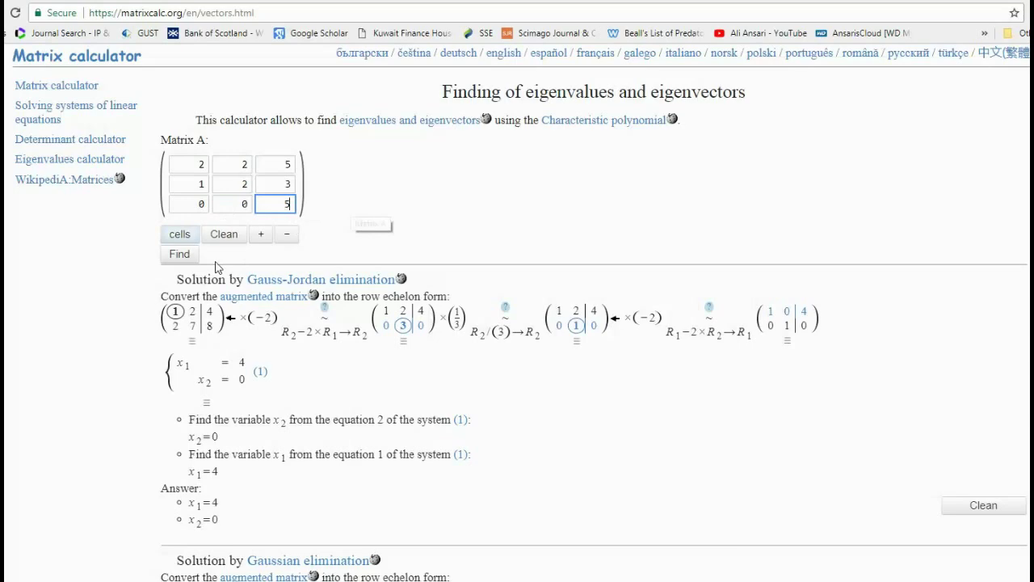
Step: Find Matrix A's characteristic polynomial, eigenvalues 5, √2+2, −√2+2, and eigenvectors
click(179, 255)
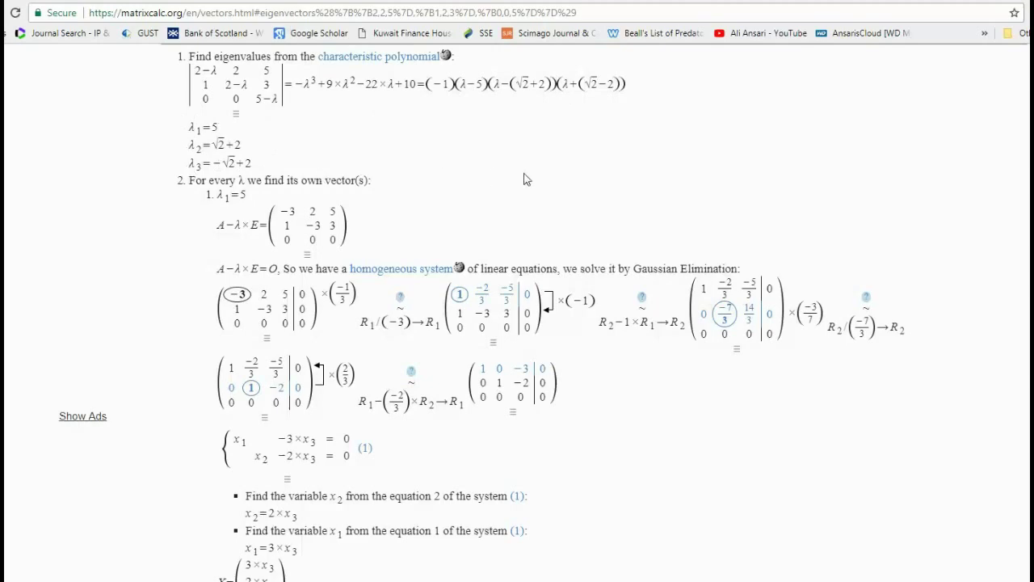
scroll(533, 170, up, 3)
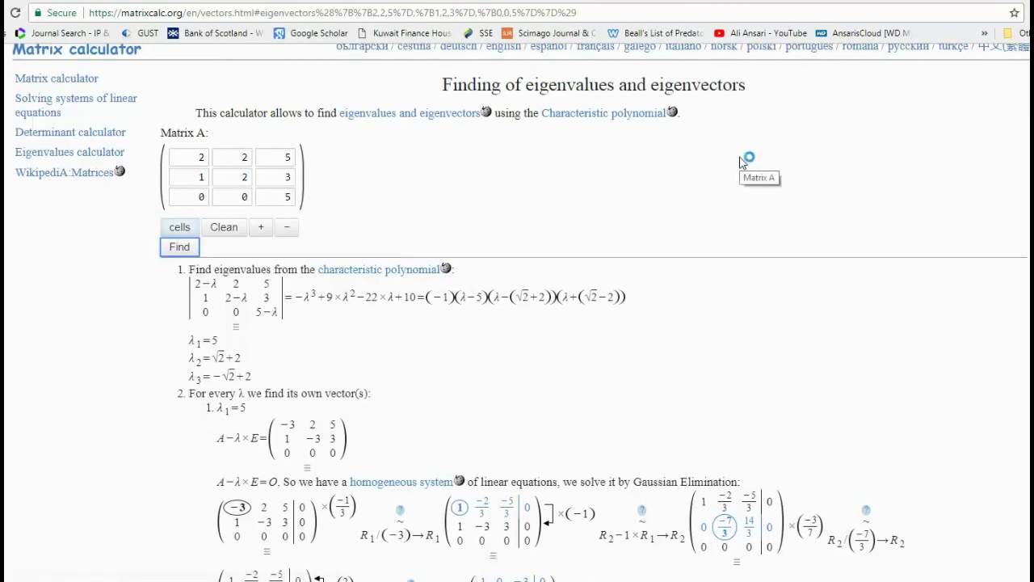
scroll(743, 162, up, 1)
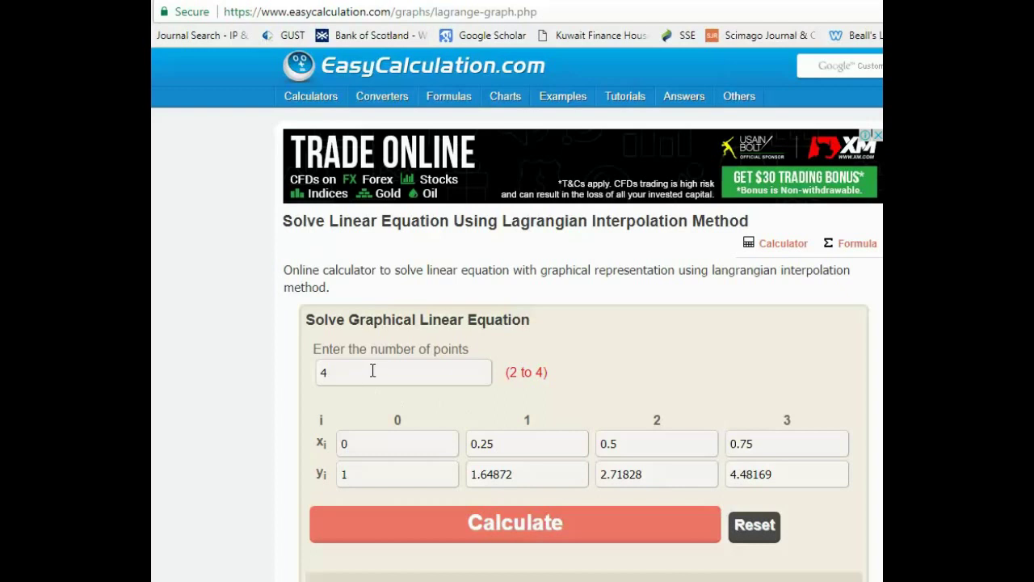
Step: Calculate the Lagrange polynomial for the 4 points, giving L(x)=2.912x³+1.183x²+2.117x+1
double_click(330, 373)
click(418, 377)
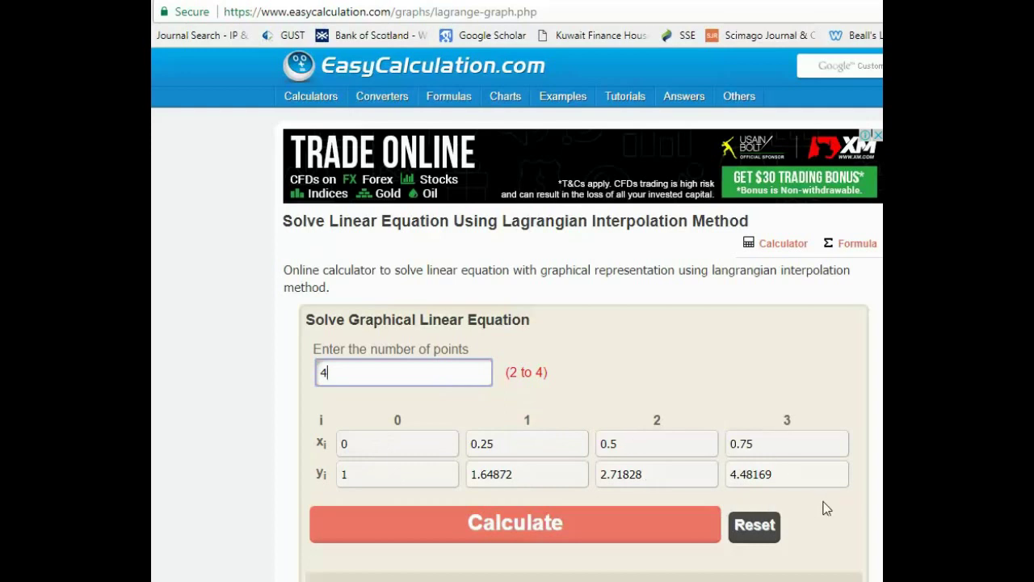
key(Return)
scroll(824, 505, down, 2)
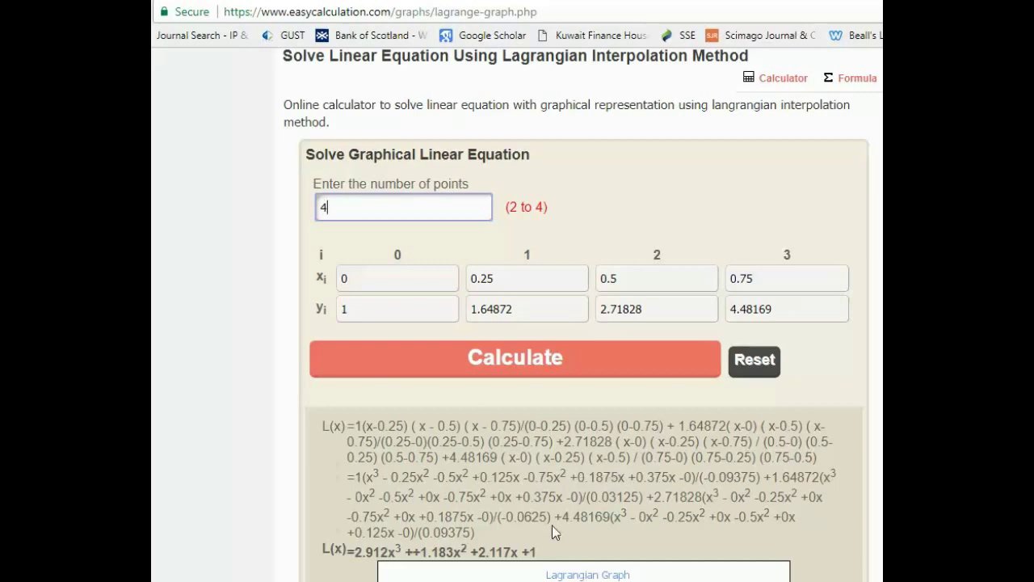
Step: Highlight the simplified L(x) result line, scroll down to the Lagrangian graph, then scroll back up
scroll(552, 526, down, 1)
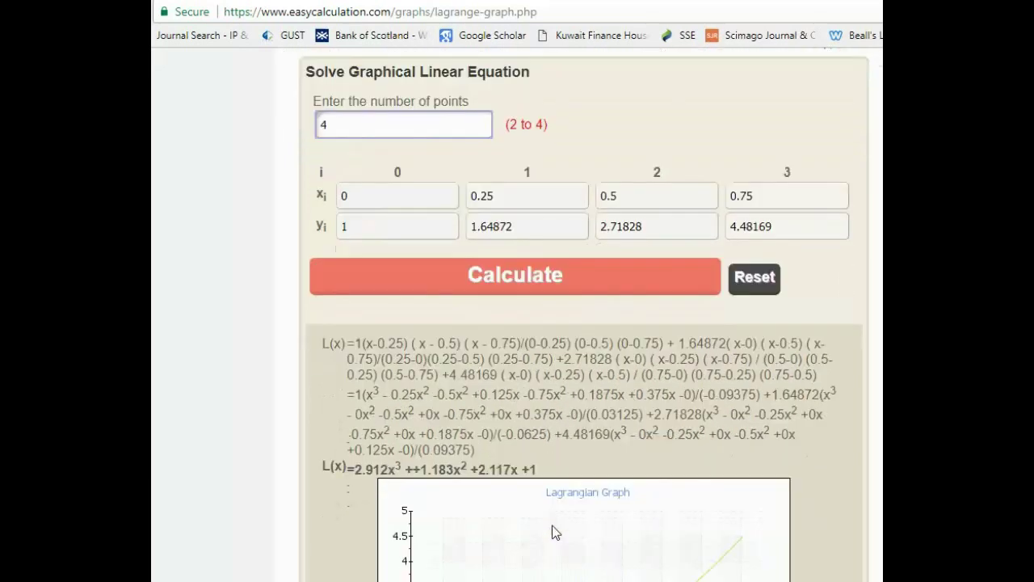
click(326, 467)
drag(324, 466, 566, 472)
click(581, 449)
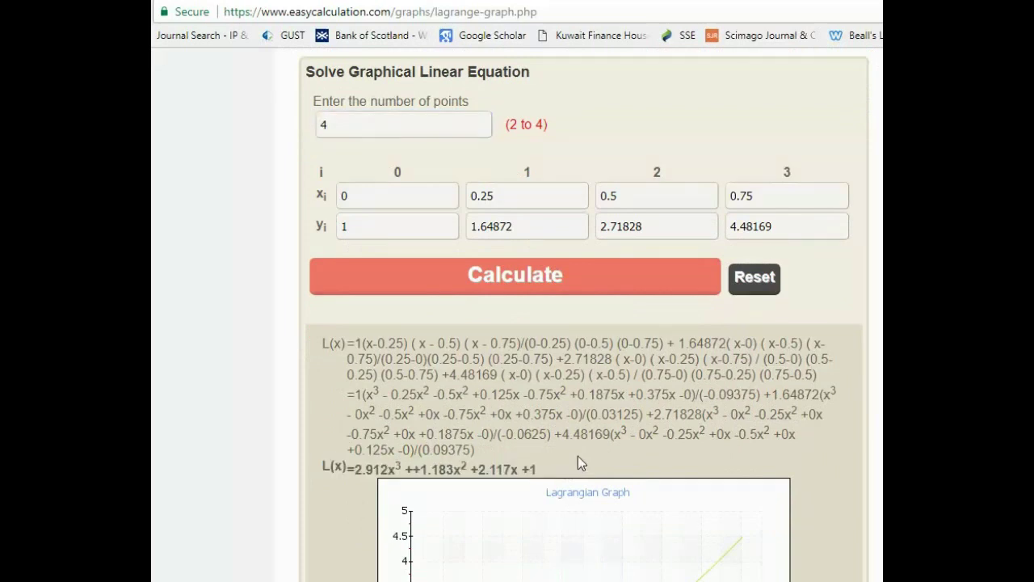
scroll(498, 462, down, 3)
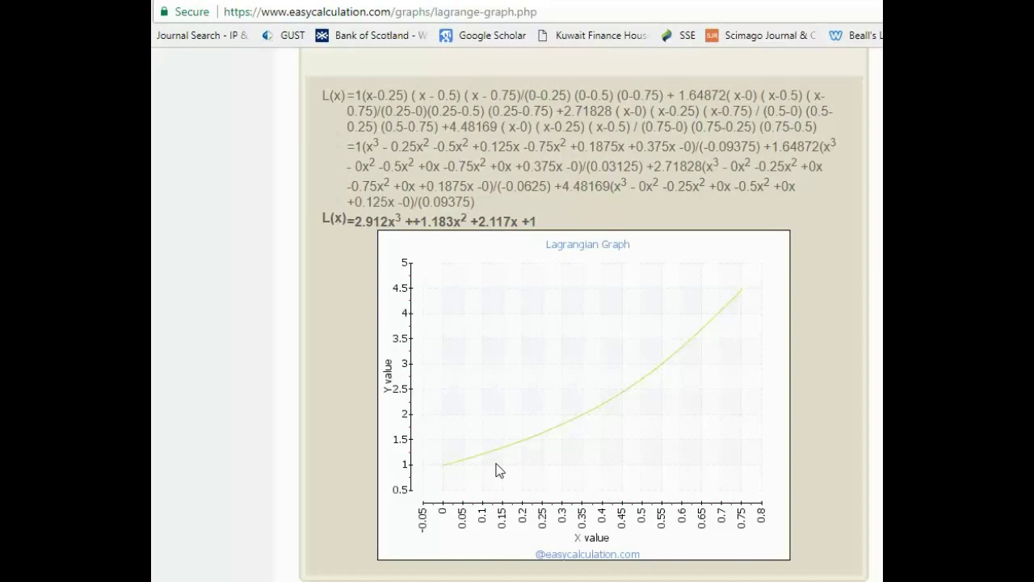
scroll(497, 470, down, 2)
scroll(497, 470, up, 2)
scroll(497, 471, up, 6)
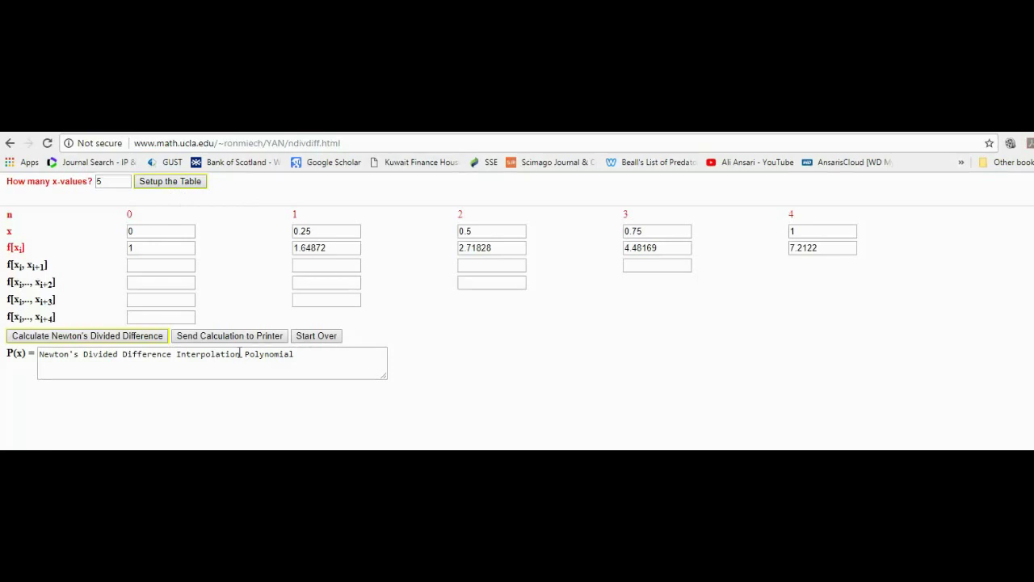
Step: Check the ndivdiff page address, then calculate the divided-difference table and P(x) for the 5 x-values
click(376, 143)
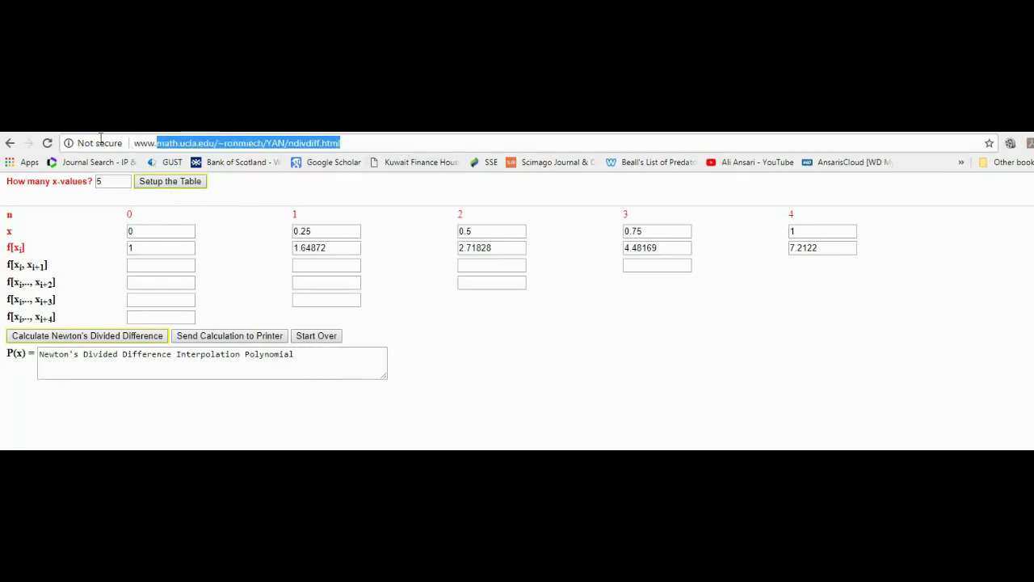
click(366, 144)
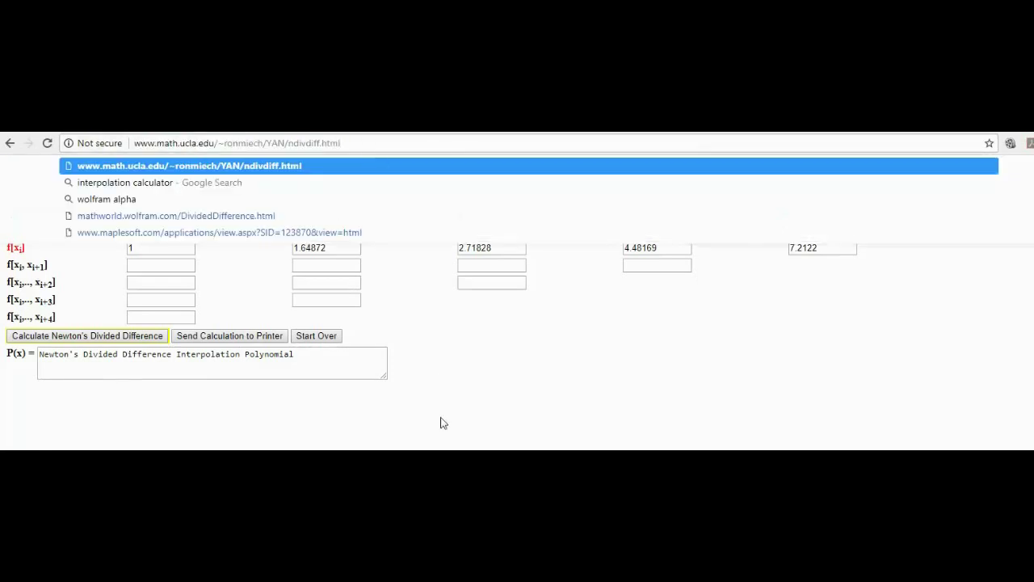
click(495, 401)
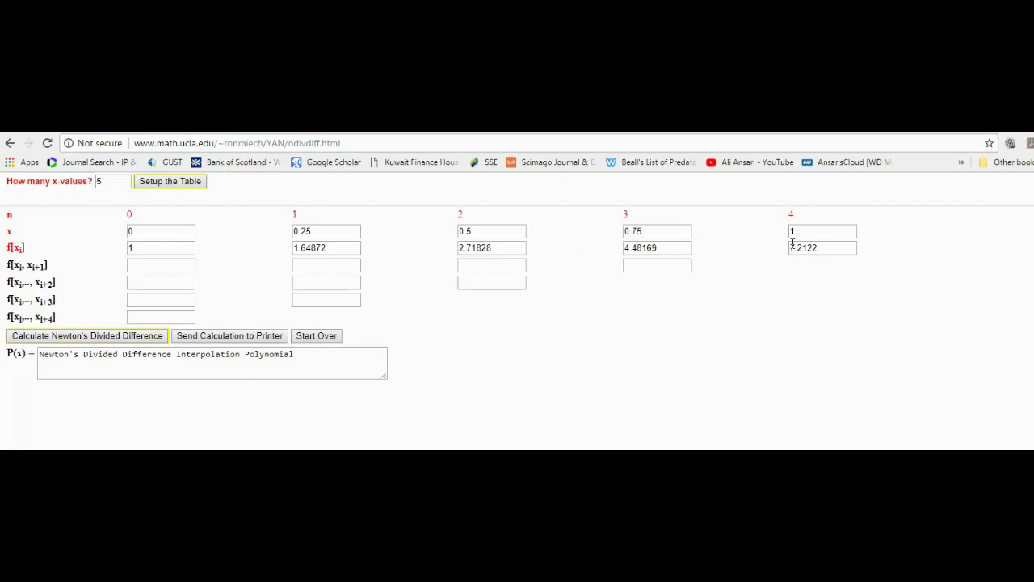
double_click(114, 182)
click(240, 215)
click(136, 231)
click(113, 342)
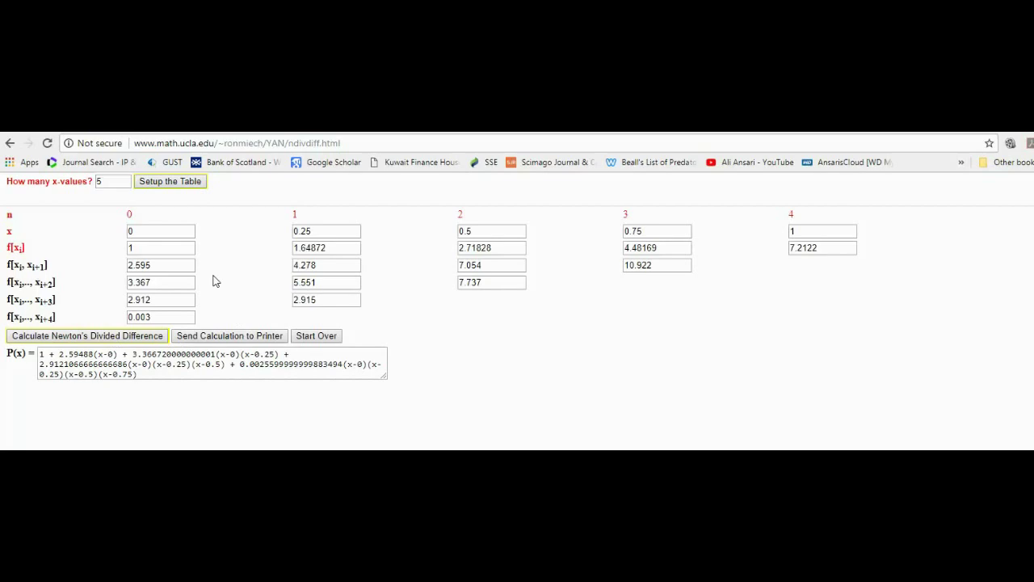
Step: Enlarge the P(x) box to show the full Newton polynomial, including its 0.00256 quartic term
click(106, 358)
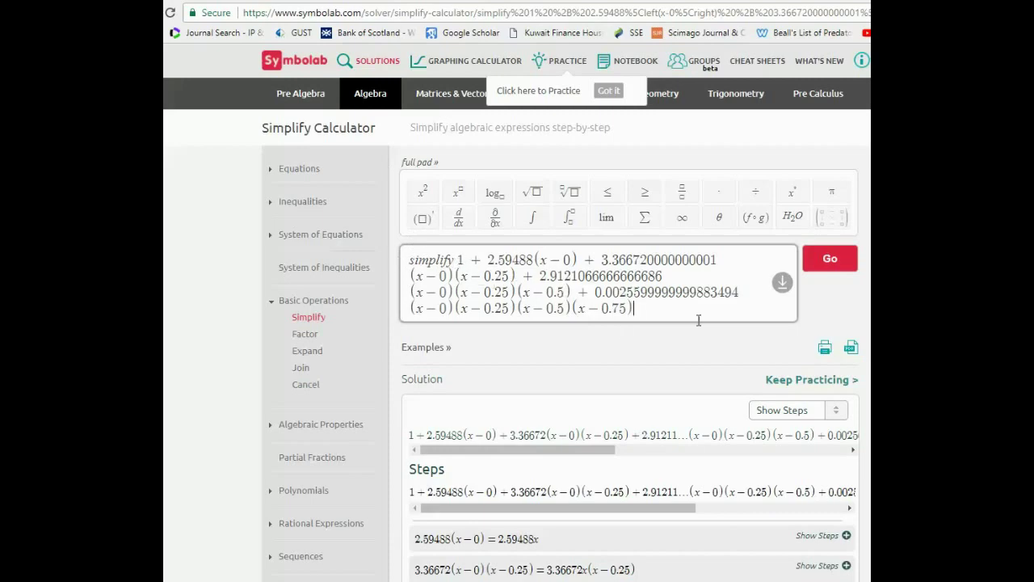
Step: Read down Symbolab's steps to the final 0.00256x⁴ + 2.90827x³ + … + 1 result, highlight it, then scroll back up
scroll(715, 358, down, 3)
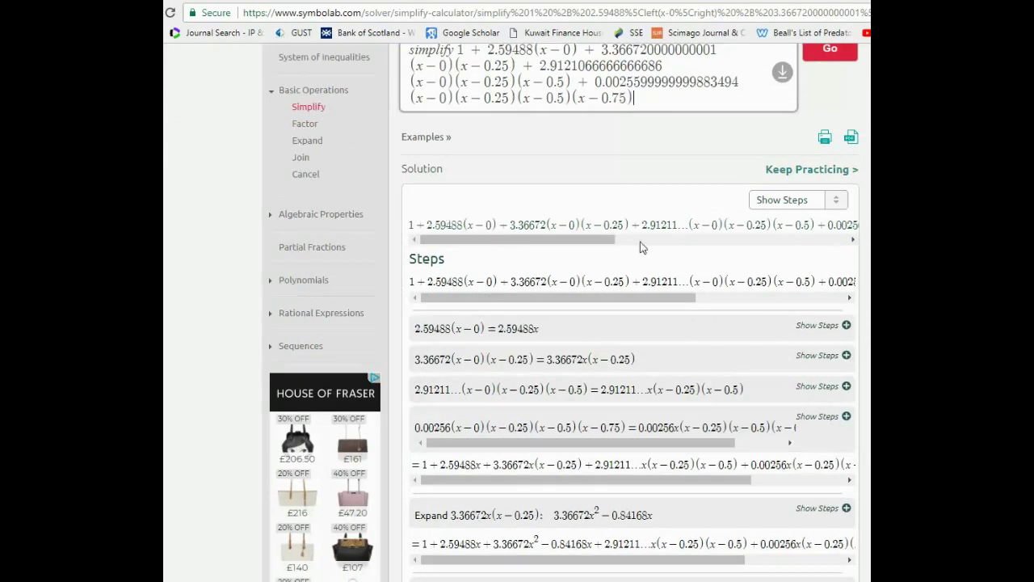
scroll(503, 343, down, 2)
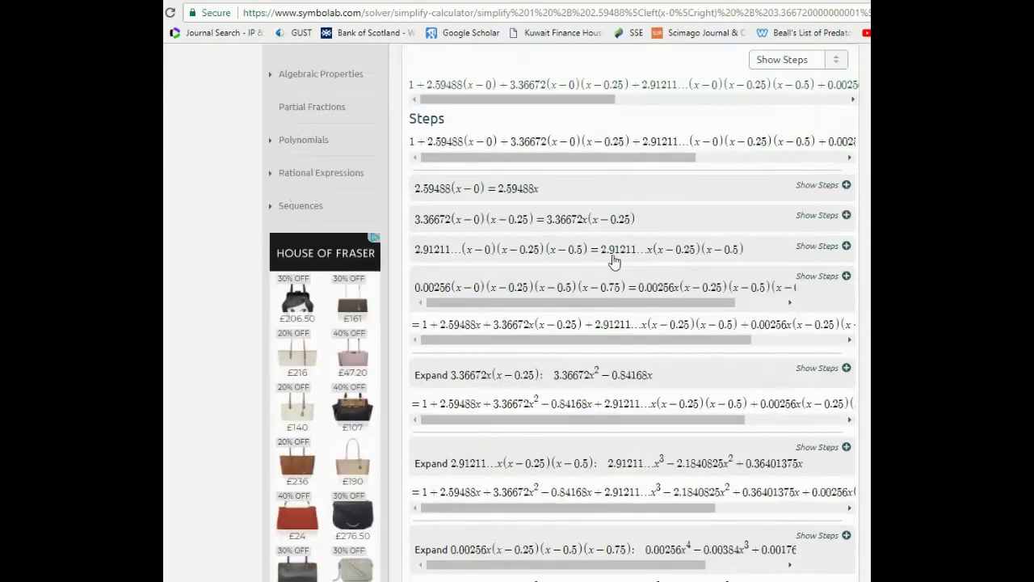
scroll(684, 392, down, 1)
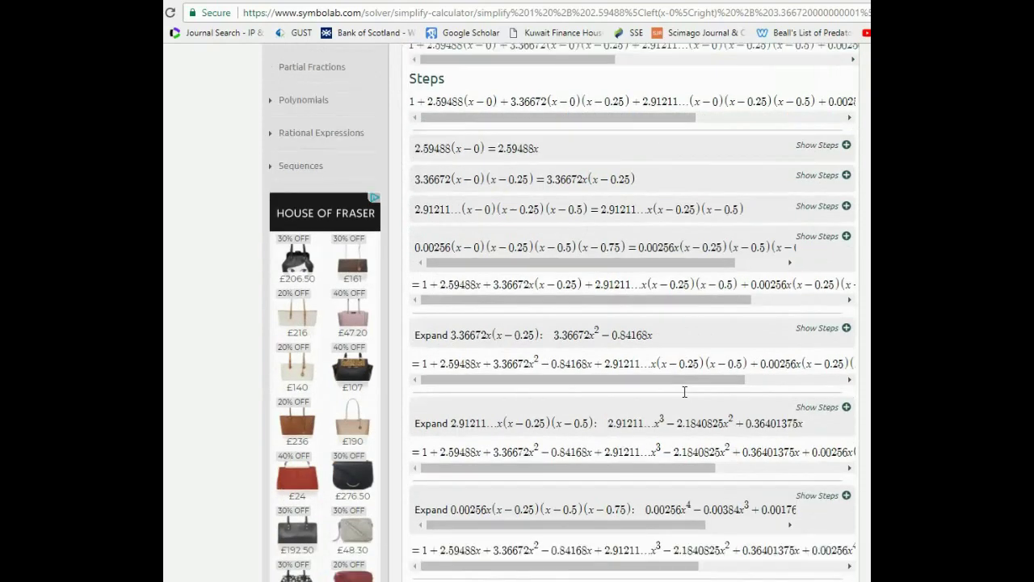
scroll(685, 392, down, 3)
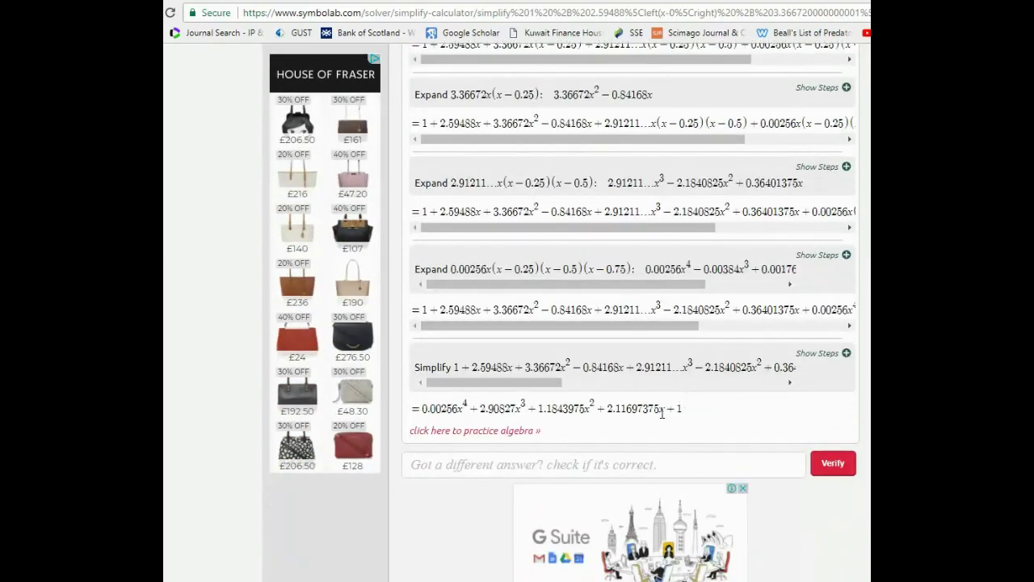
drag(421, 408, 700, 408)
click(700, 408)
scroll(771, 408, up, 6)
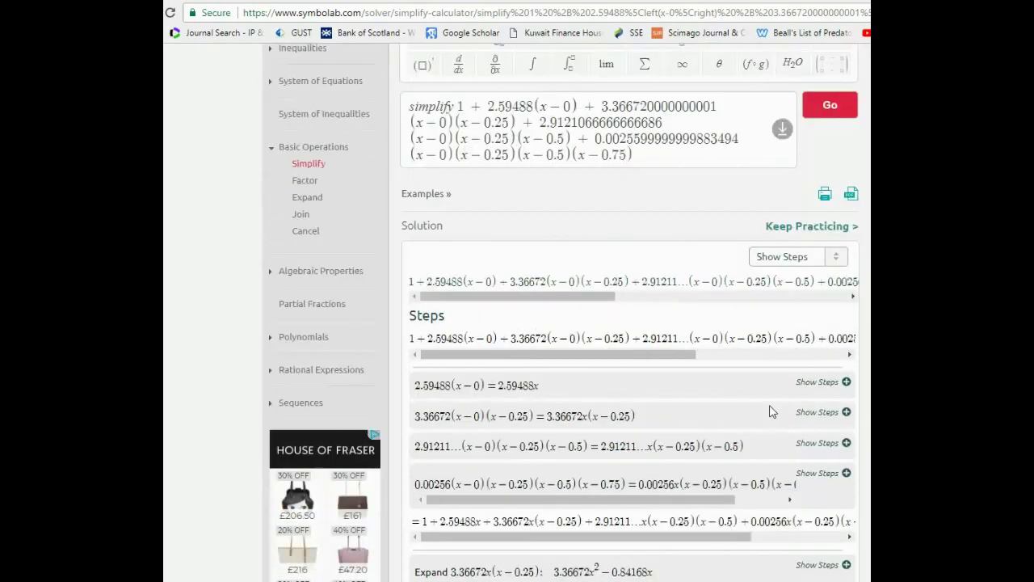
scroll(771, 410, up, 2)
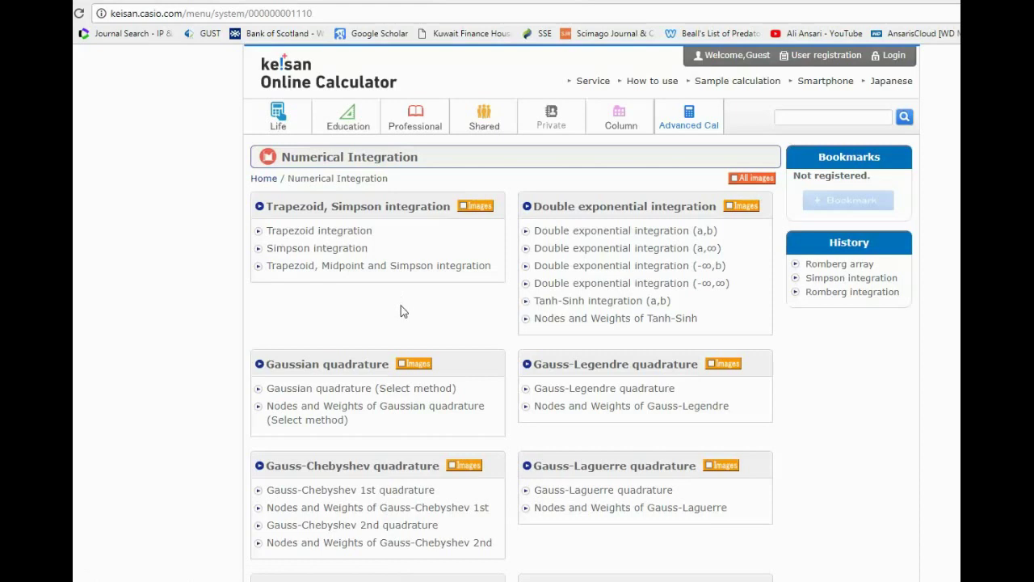
Step: In the Trapezoid integration calculator for 4/(1+x^2), set the limits to a = 1 and b = 3
click(364, 236)
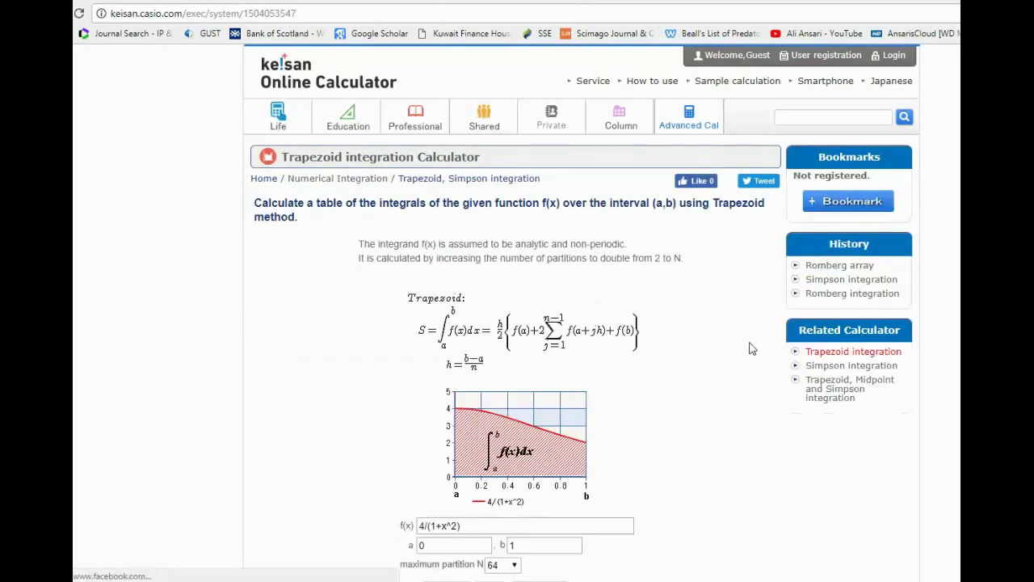
scroll(611, 307, down, 1)
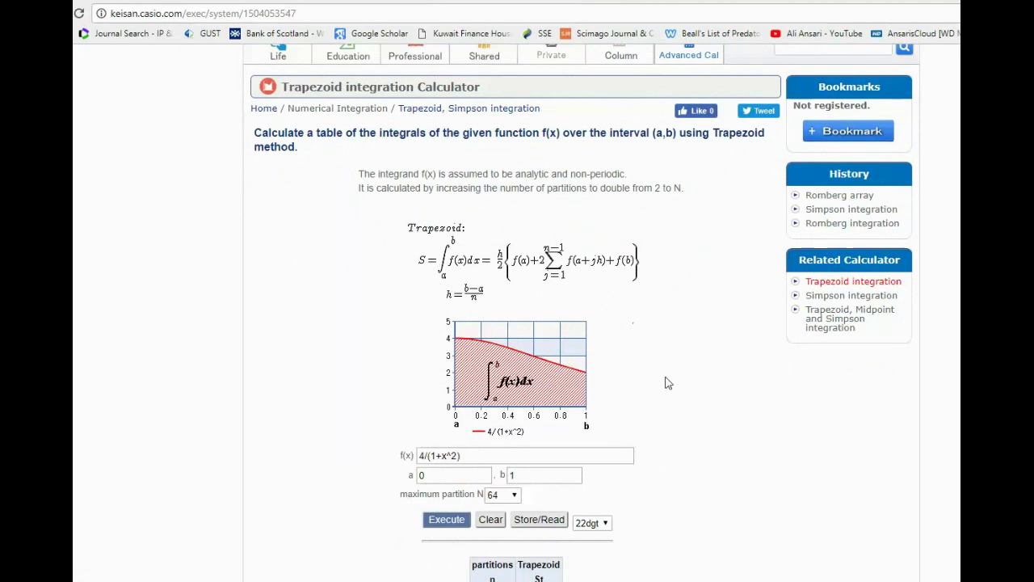
scroll(668, 382, down, 2)
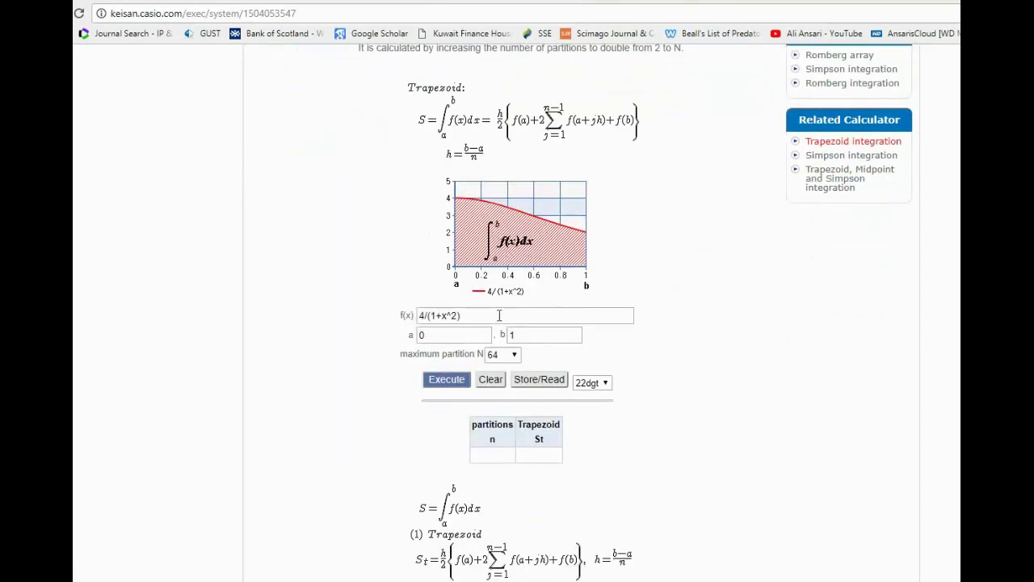
click(466, 316)
key(ctrl+a)
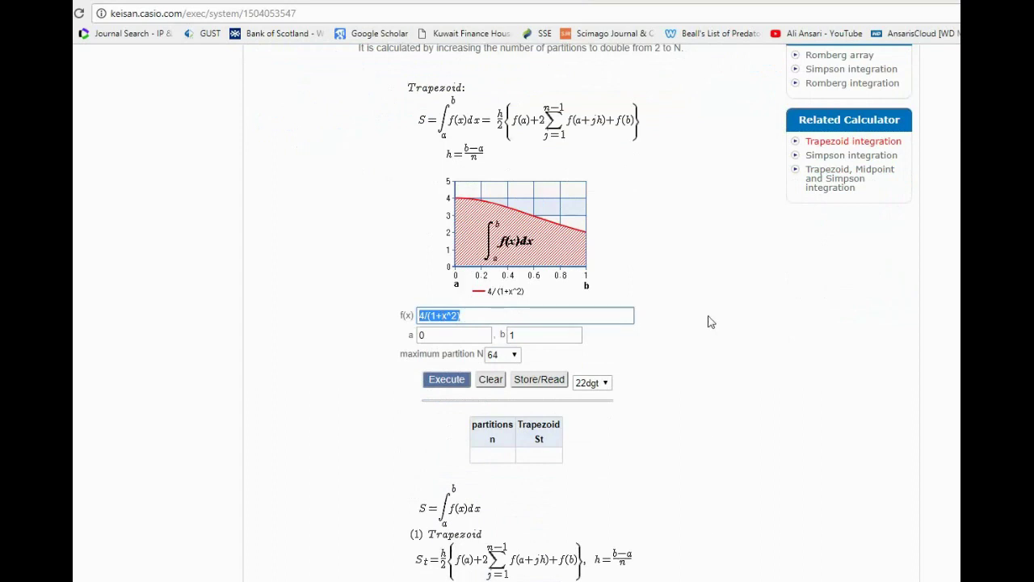
drag(477, 333, 411, 347)
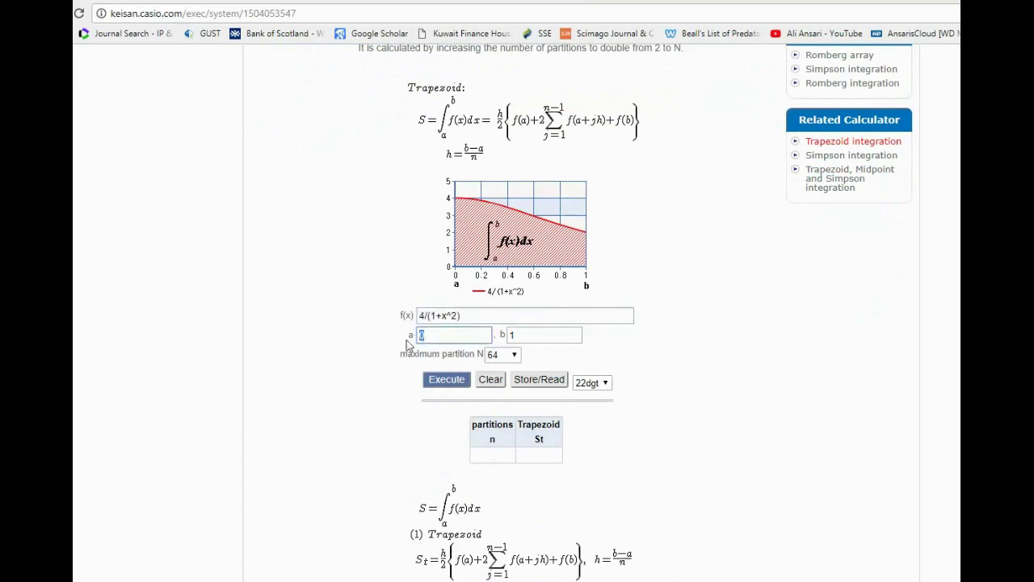
text(1)
key(Tab)
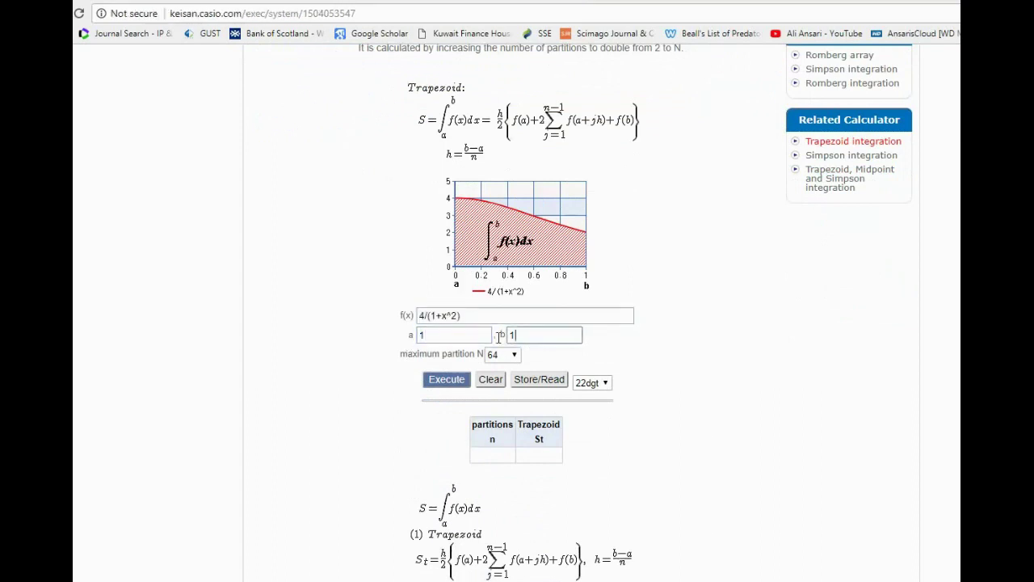
text(3)
Step: Execute the integration and review the results table, reaching 1.855 at 64 partitions
click(461, 383)
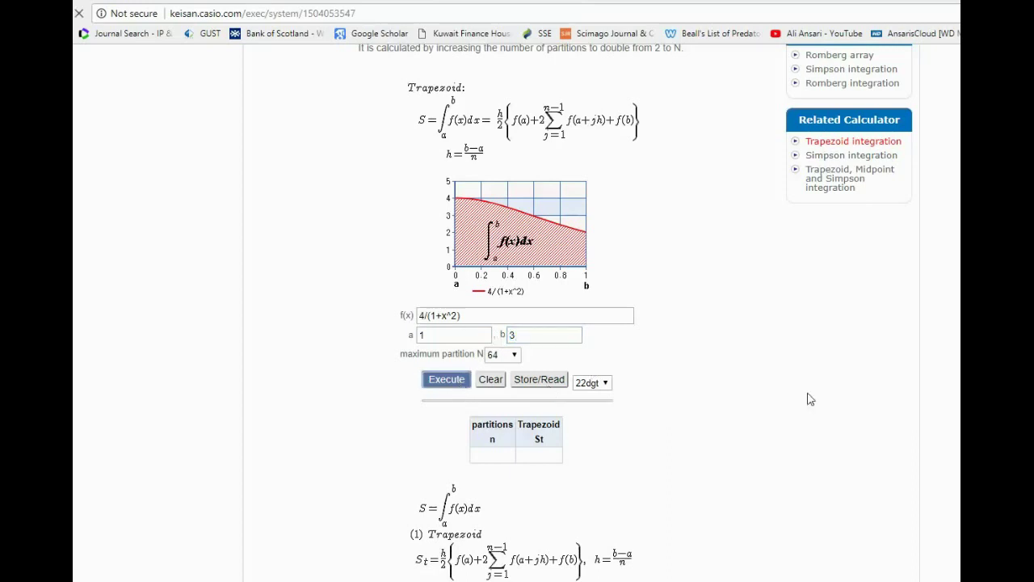
scroll(788, 412, down, 5)
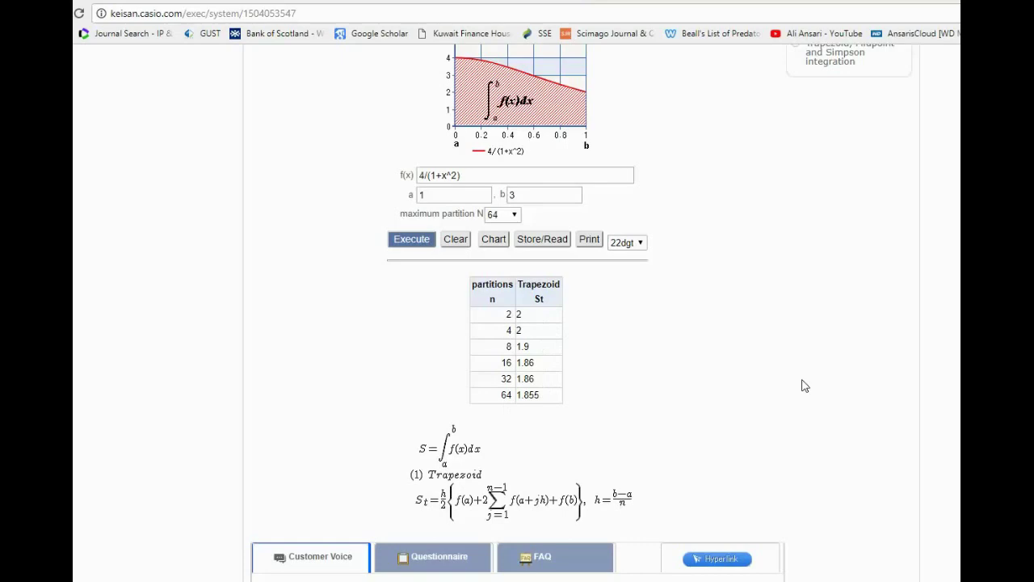
scroll(804, 385, down, 3)
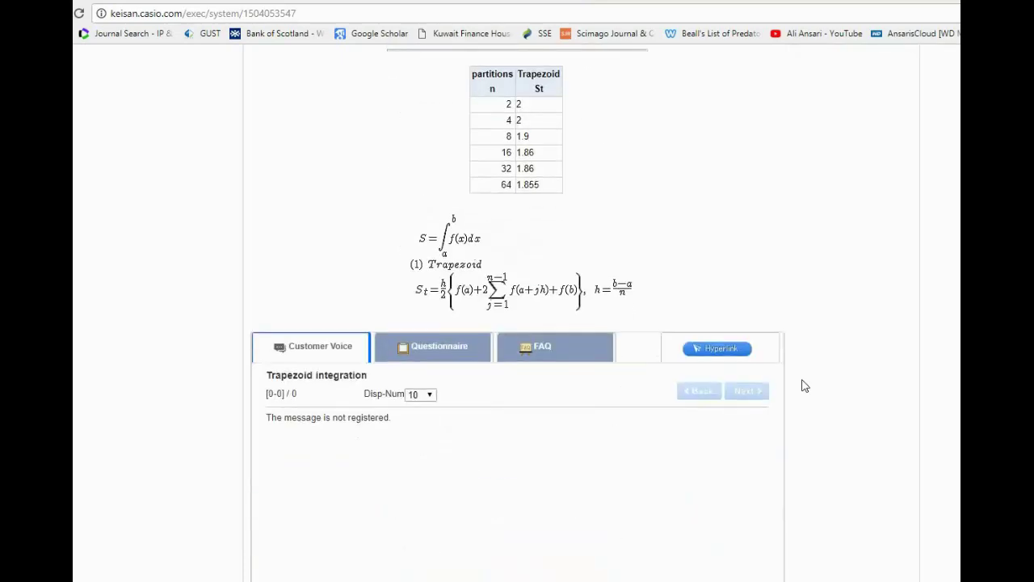
scroll(804, 386, up, 4)
scroll(804, 385, up, 4)
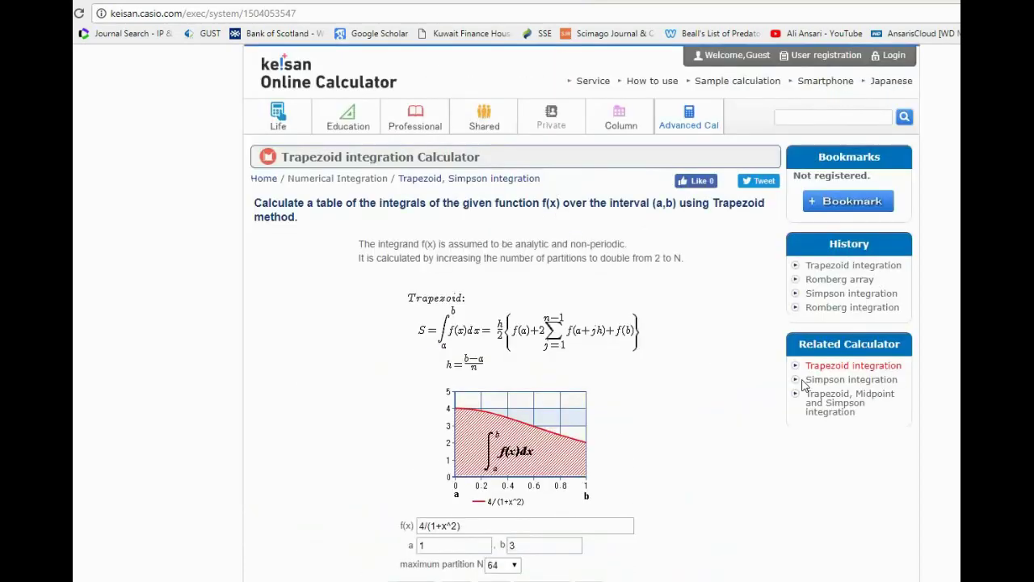
Step: Compute the Romberg array for 2/sqrt(pi)*e^(-x*x) on 0 to 1 using the Trapezoidal rule
click(864, 281)
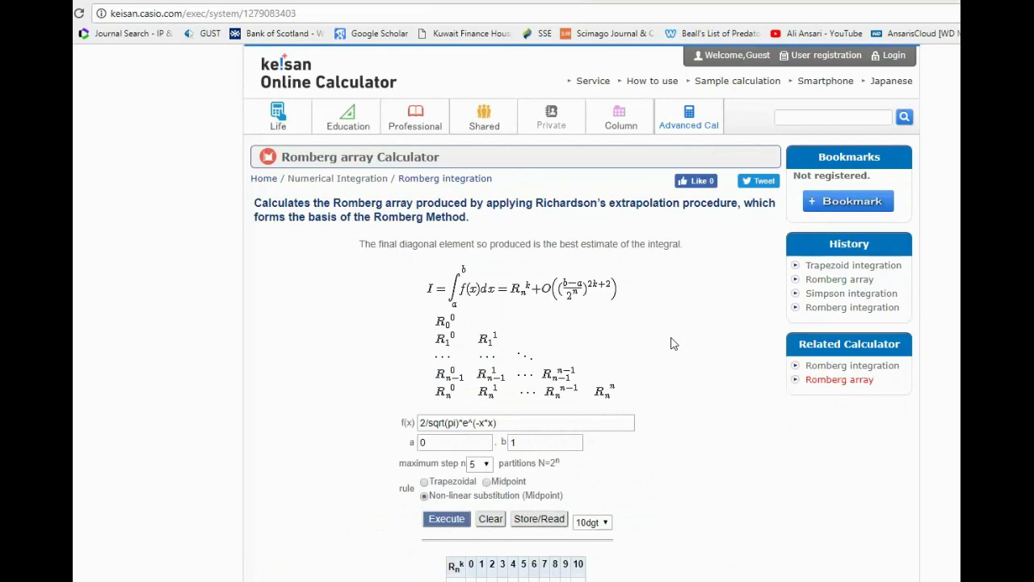
scroll(670, 344, down, 3)
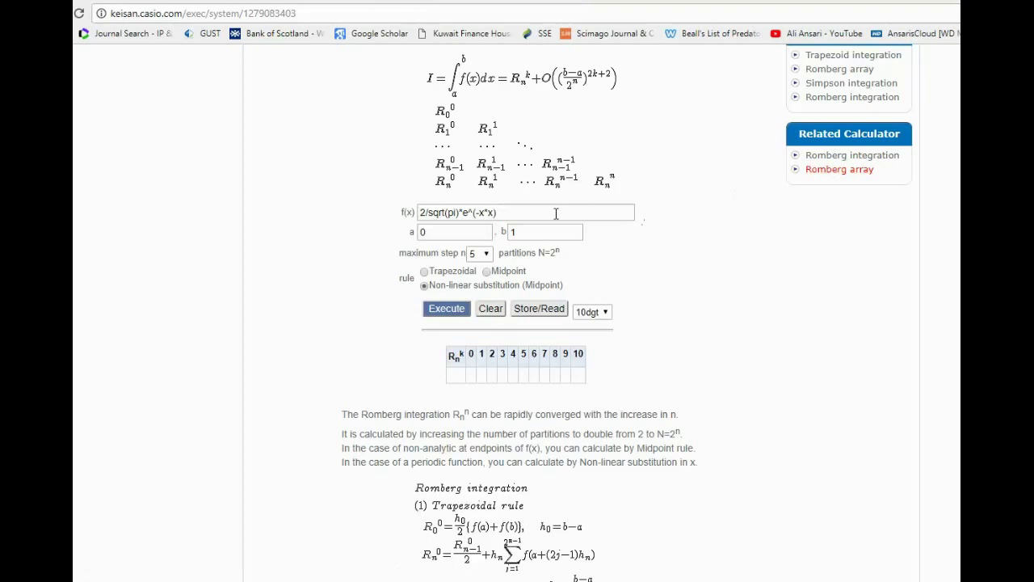
click(445, 232)
click(427, 272)
click(454, 311)
Step: Scroll across all columns of the 8-step Romberg table converging to 0.842700792949714869, then return to the top
scroll(772, 367, down, 3)
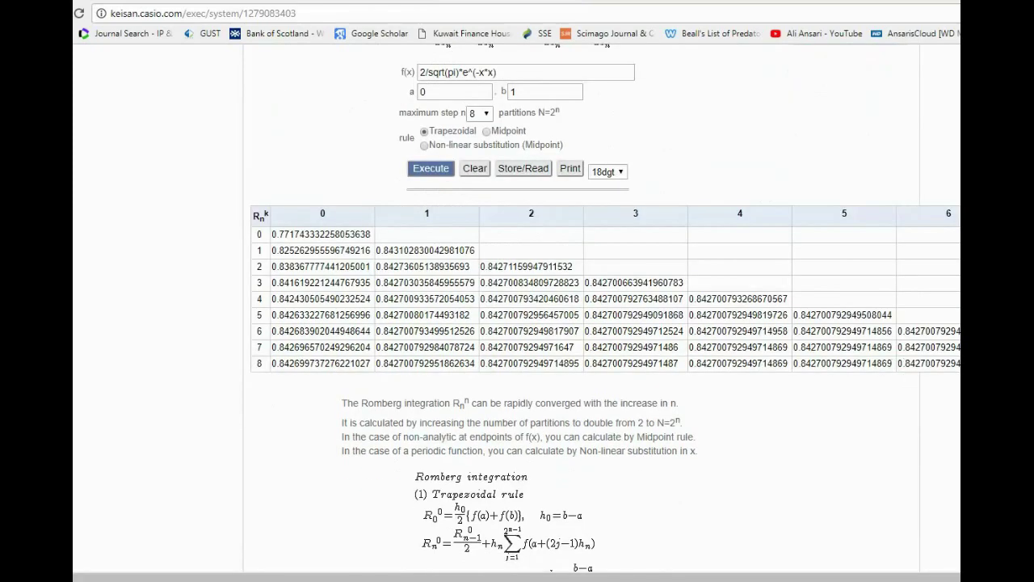
drag(709, 578, 895, 579)
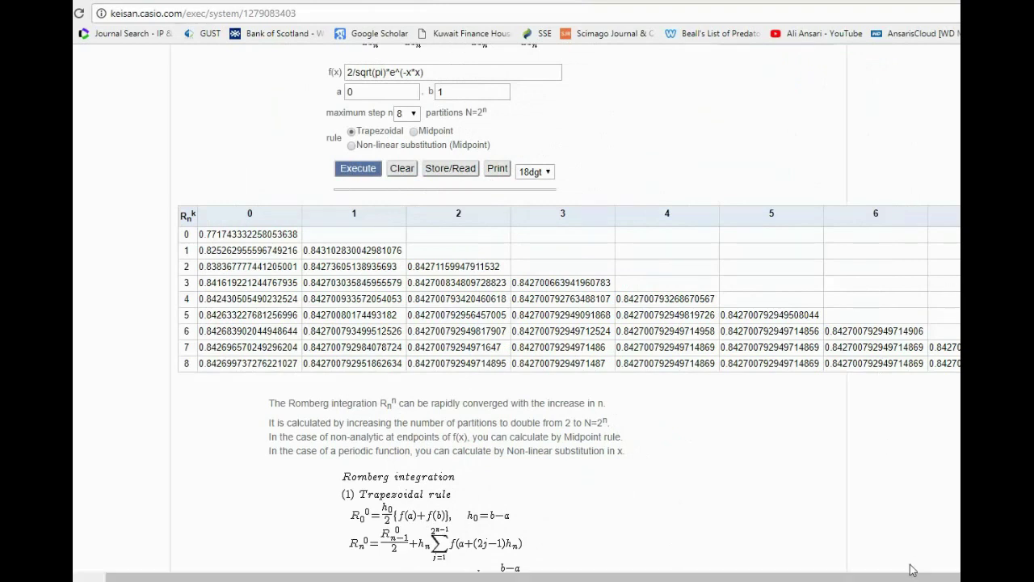
drag(914, 576, 623, 393)
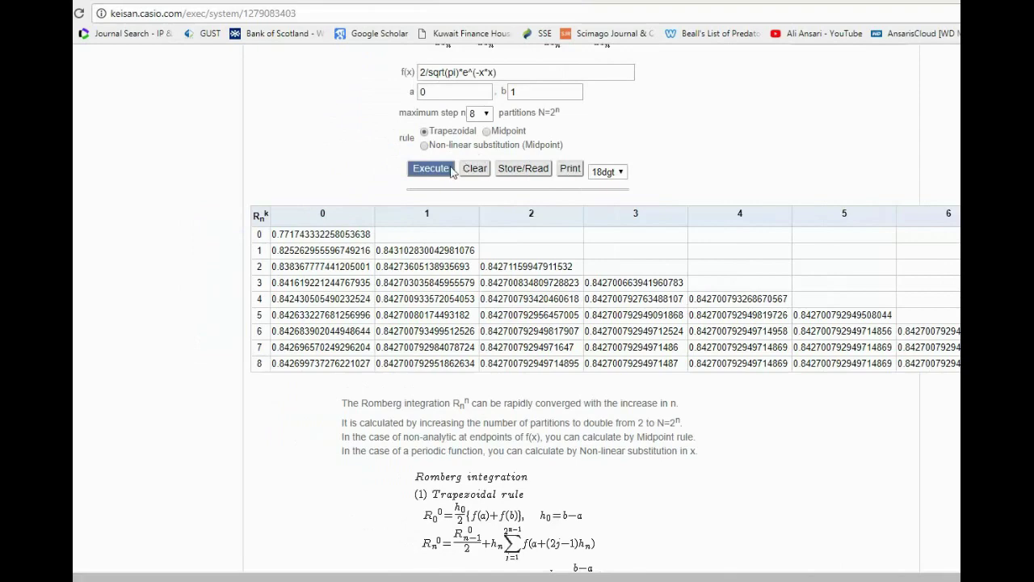
scroll(810, 153, up, 5)
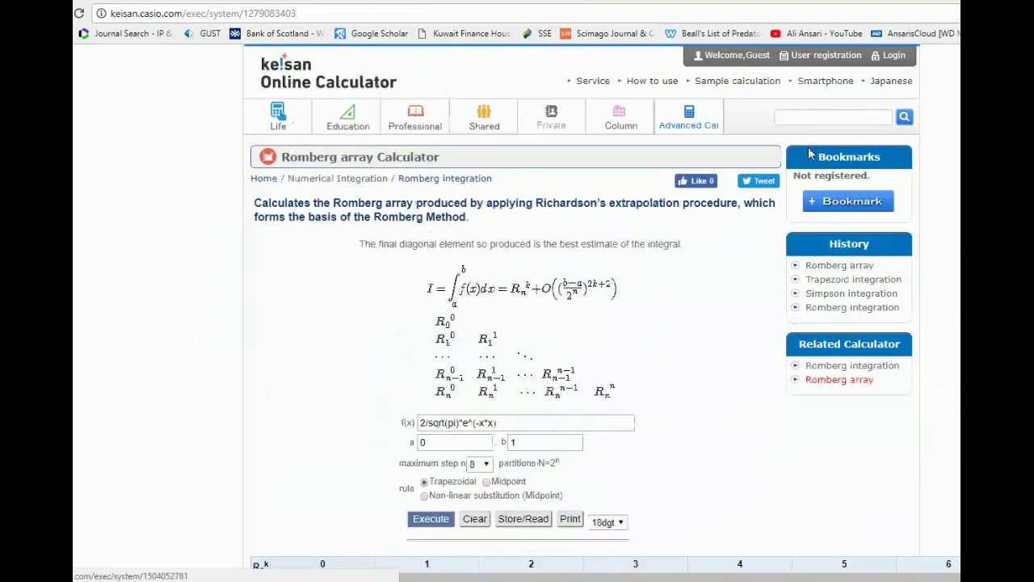